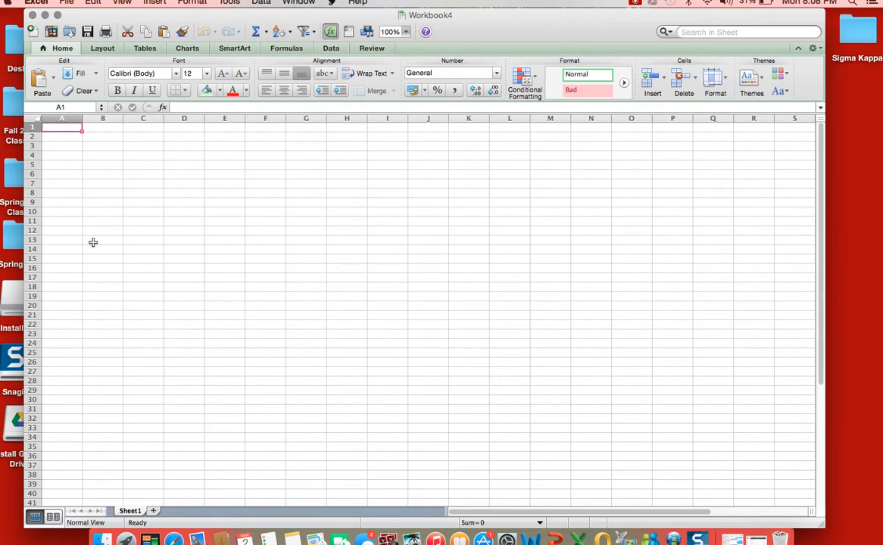
- Enter the title "Pattons Steel: Sales Figures" in cell A1
text(Patton)
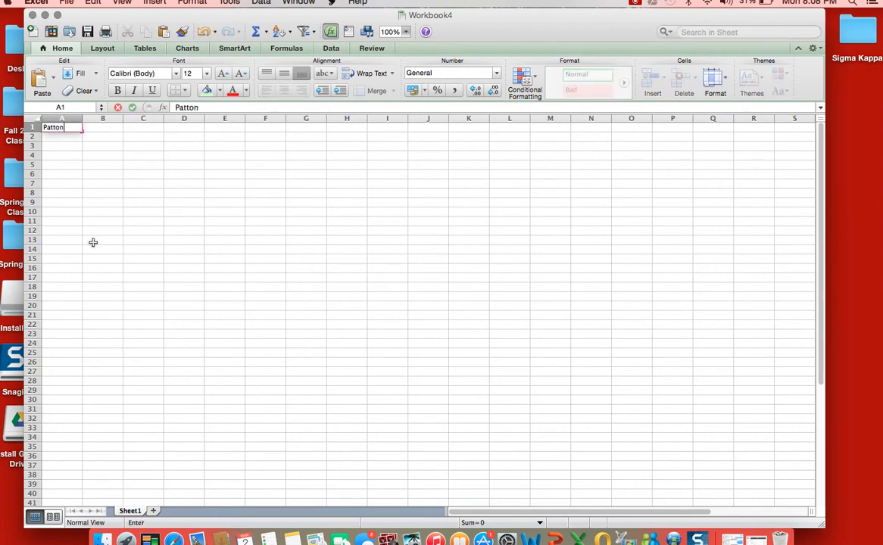
text(s Steel)
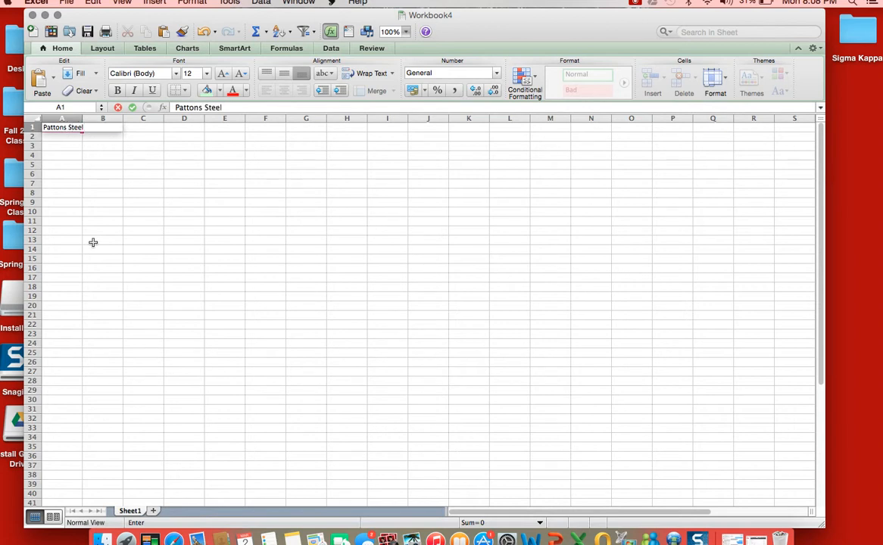
text(: Sales Figures)
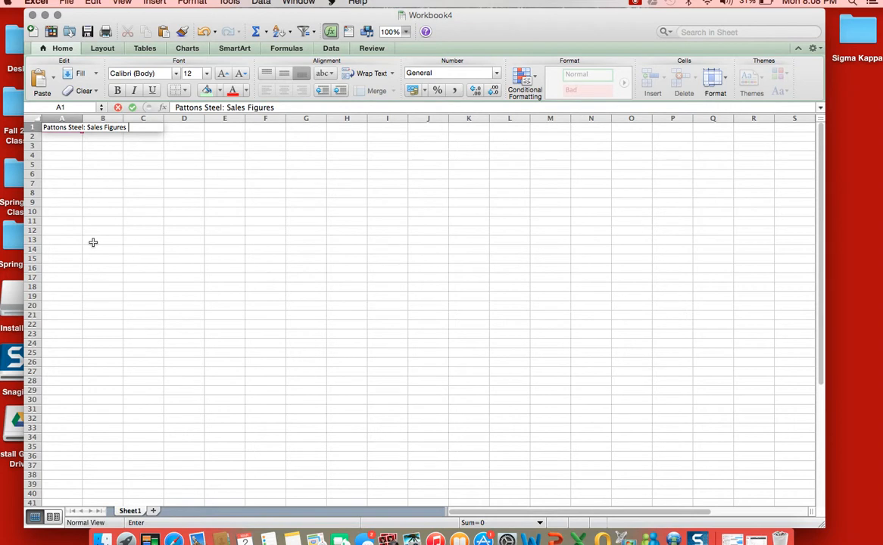
click(58, 139)
- Enter January in B2 and autofill the month headings across to March in D2
click(101, 137)
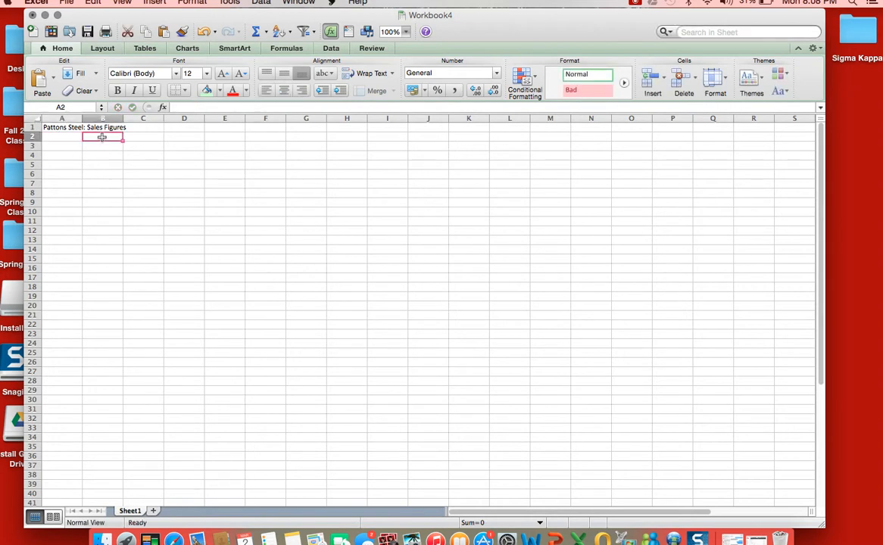
text(January)
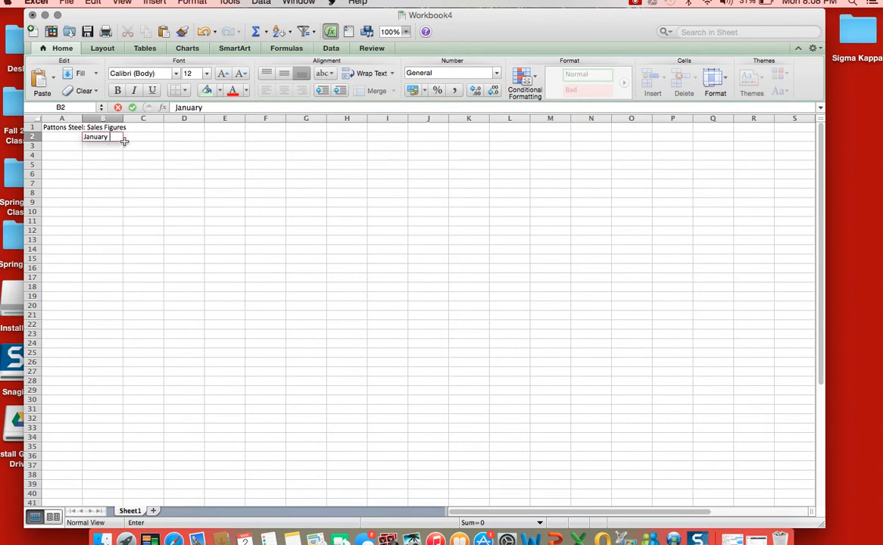
click(122, 140)
drag(123, 141, 198, 141)
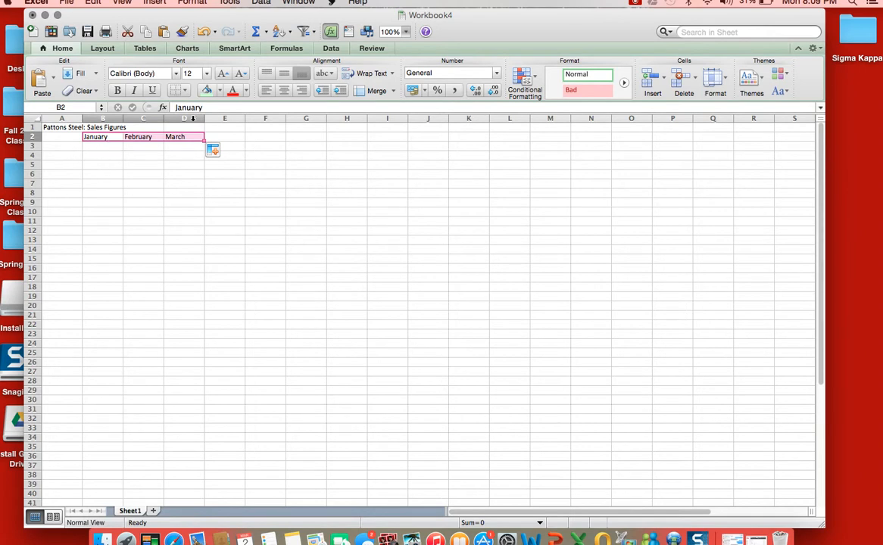
- Enter the row labels Pipes, Stell and Saws in cells A3 to A5
click(69, 148)
text(pipes)
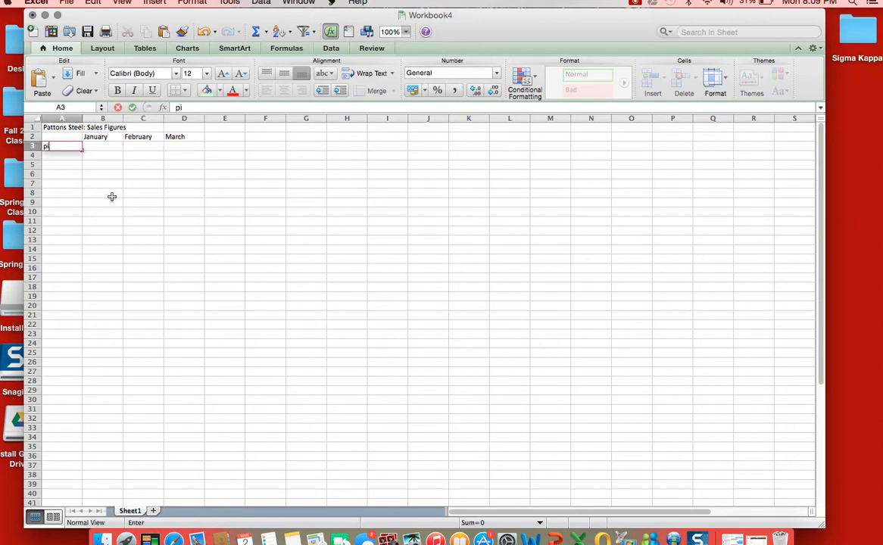
key(BackSpace)
key(BackSpace)
key(BackSpace)
key(BackSpace)
text(Pipes)
key(Return)
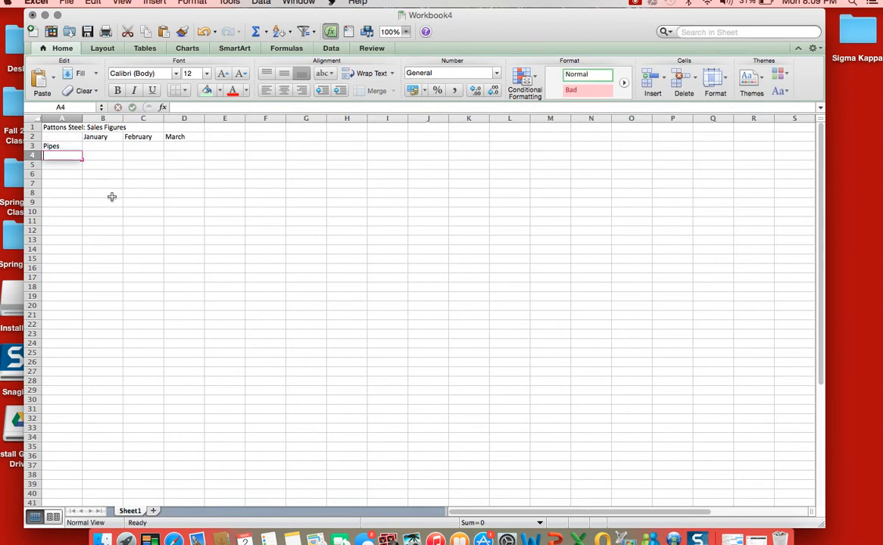
text(Stell)
key(Return)
text(Saws)
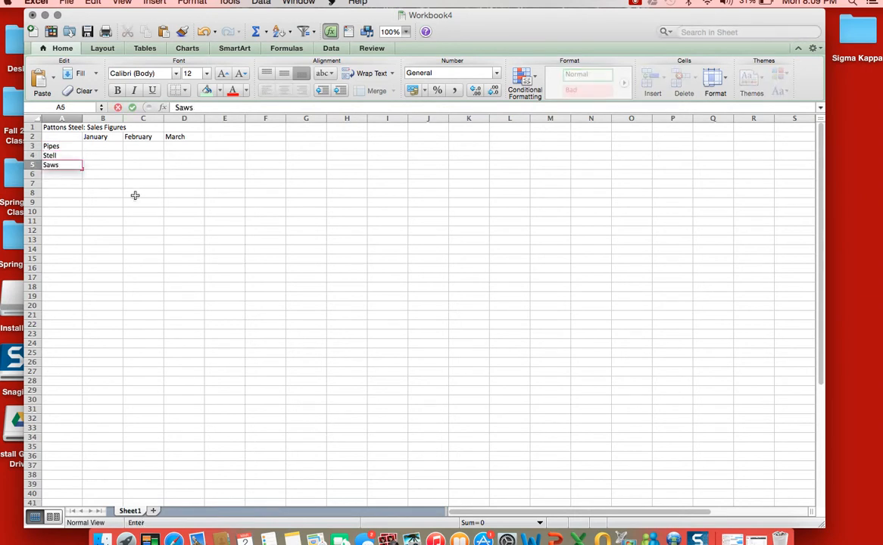
- Fill in the Pipes row with 230 for January, 450 for February and 230 for March
click(102, 146)
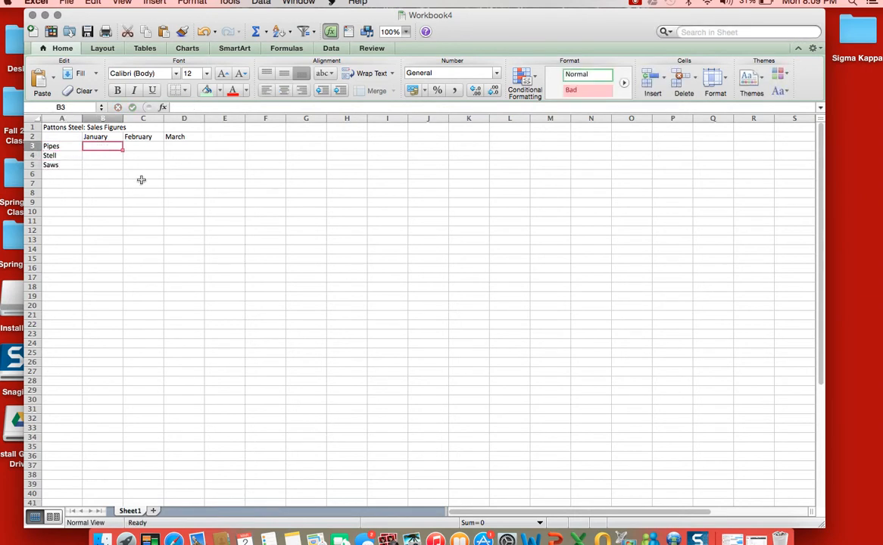
text(230)
key(Tab)
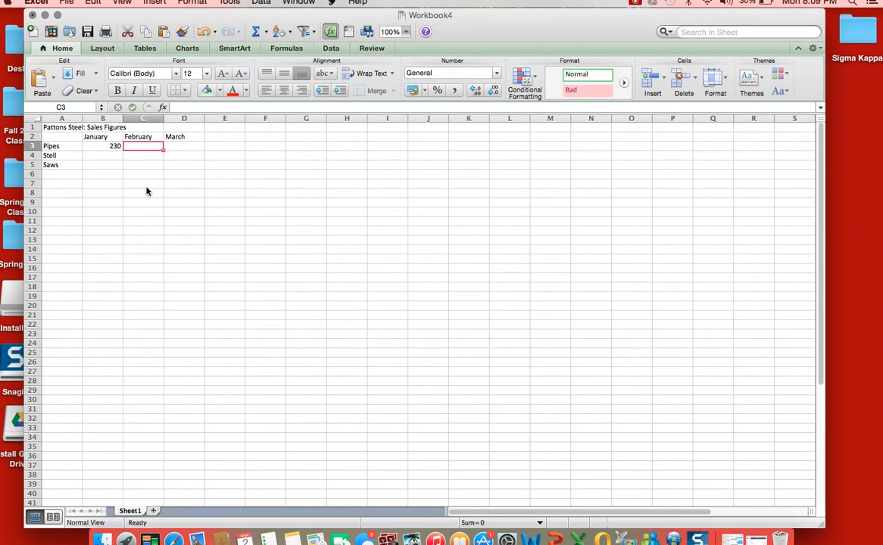
text(450)
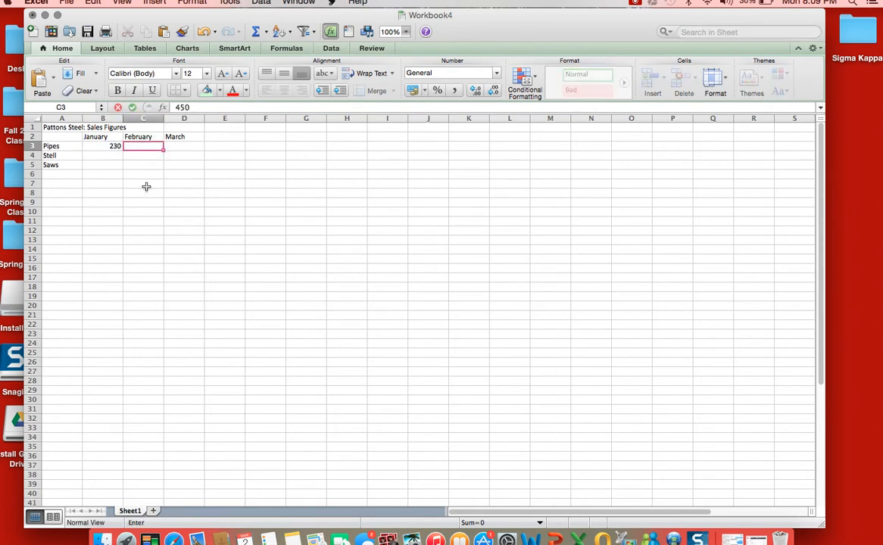
key(Tab)
text(230)
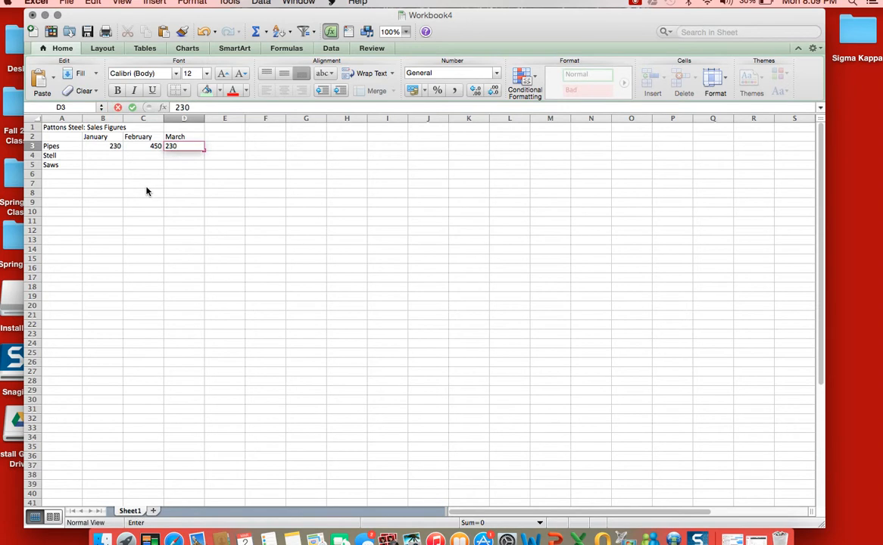
key(Return)
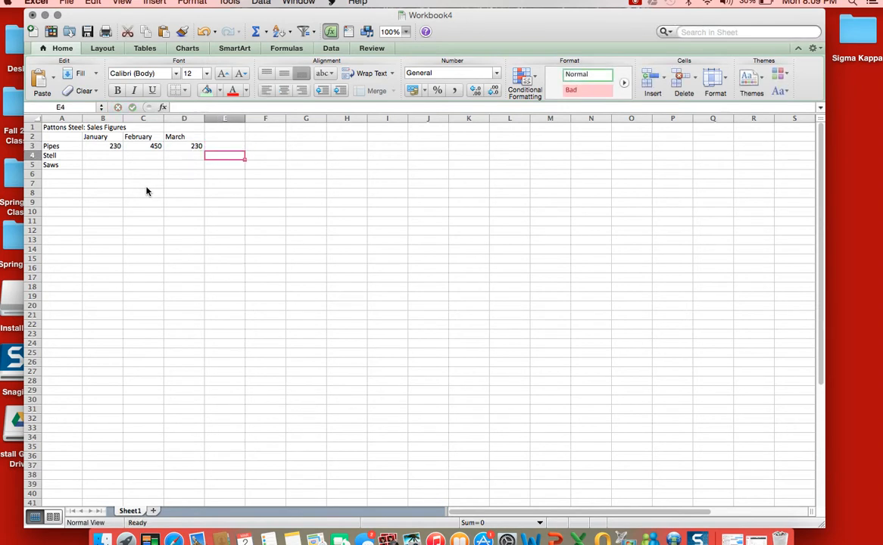
- Fill in row 4 with 240 for January, 450 for February and 130 for March
text(2)
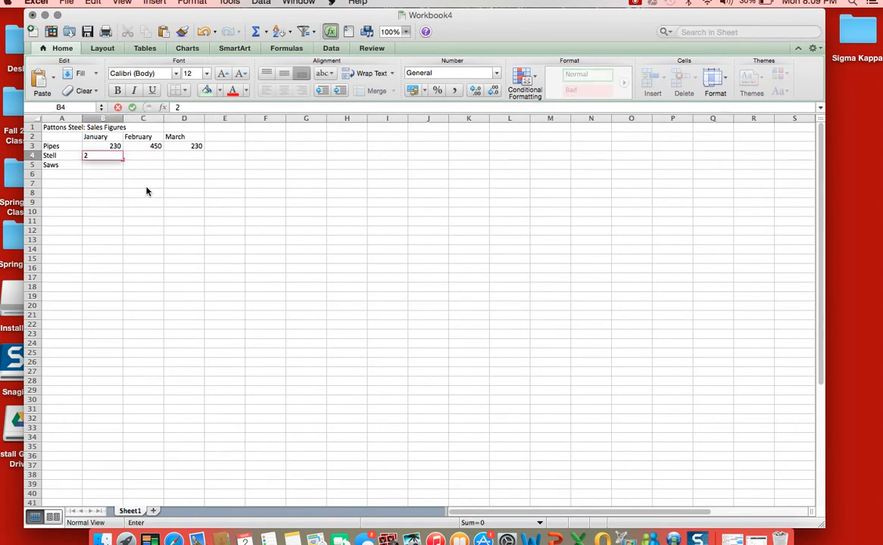
text(40)
key(Tab)
text(4)
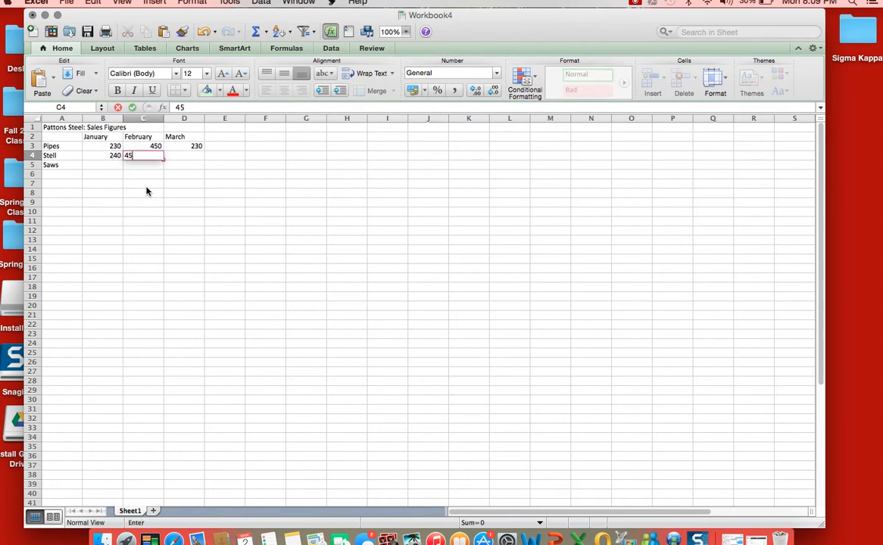
text(50)
key(Tab)
text(1)
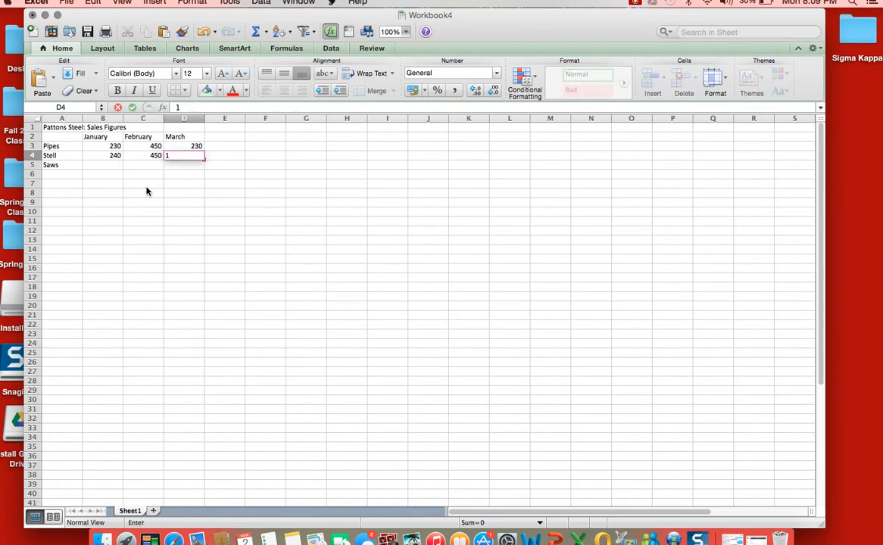
text(30)
key(Return)
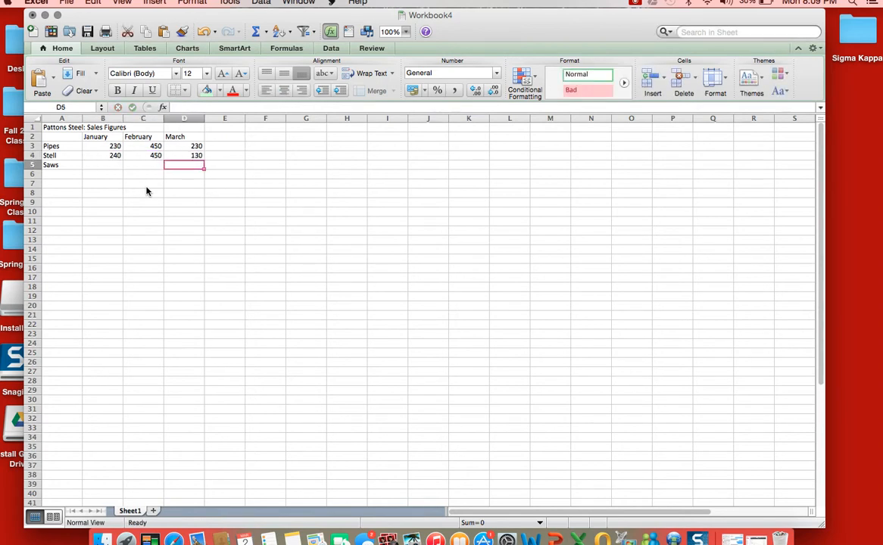
- Fill in the Saws row with 600 for January, 500 for February and 560 for March
text(560)
key(Left)
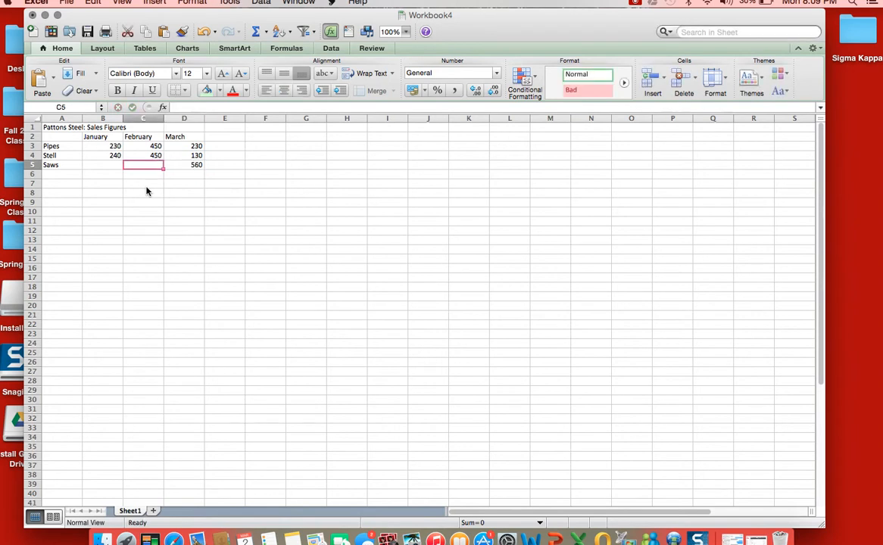
text(500)
key(Left)
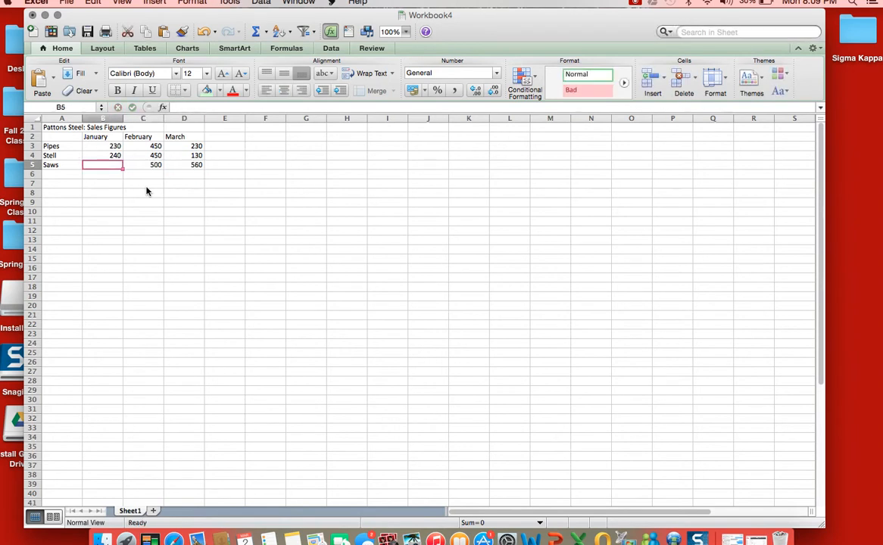
text(600)
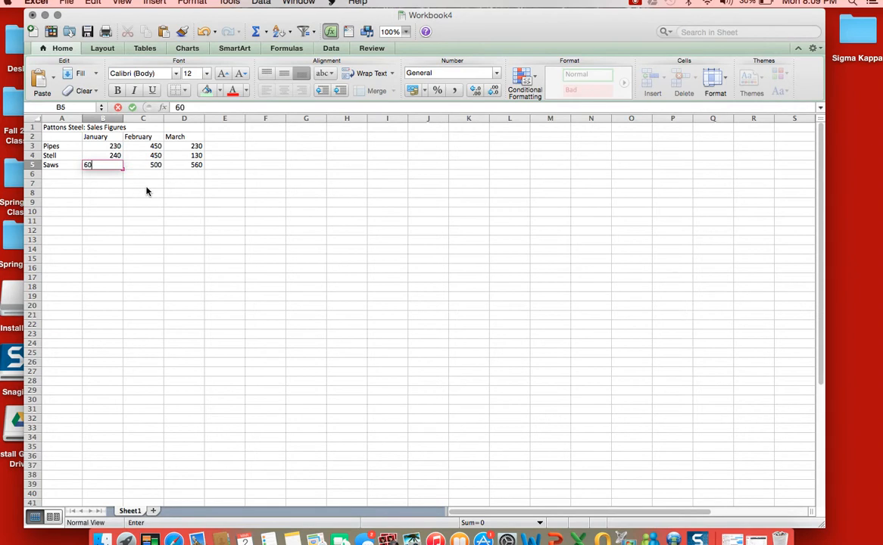
click(223, 149)
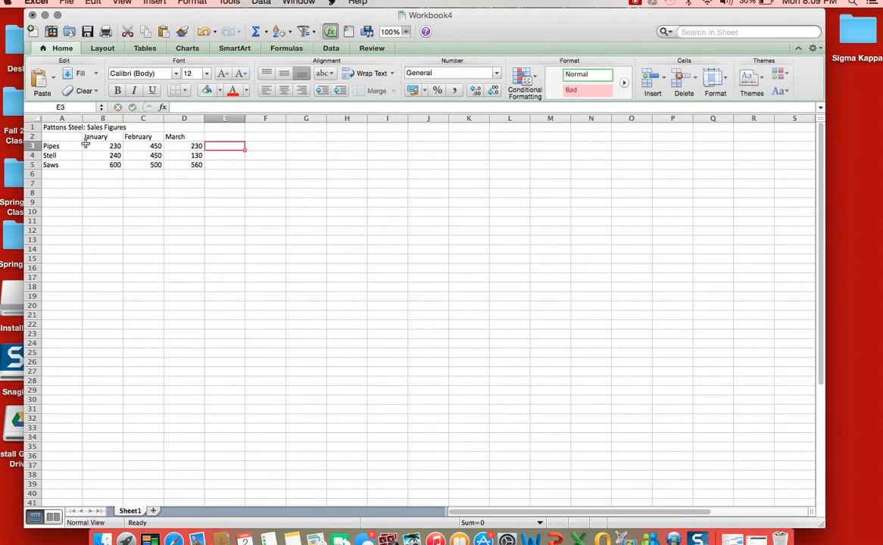
- Add AutoSum totals for the January, February and March columns in row 6
drag(86, 146, 99, 165)
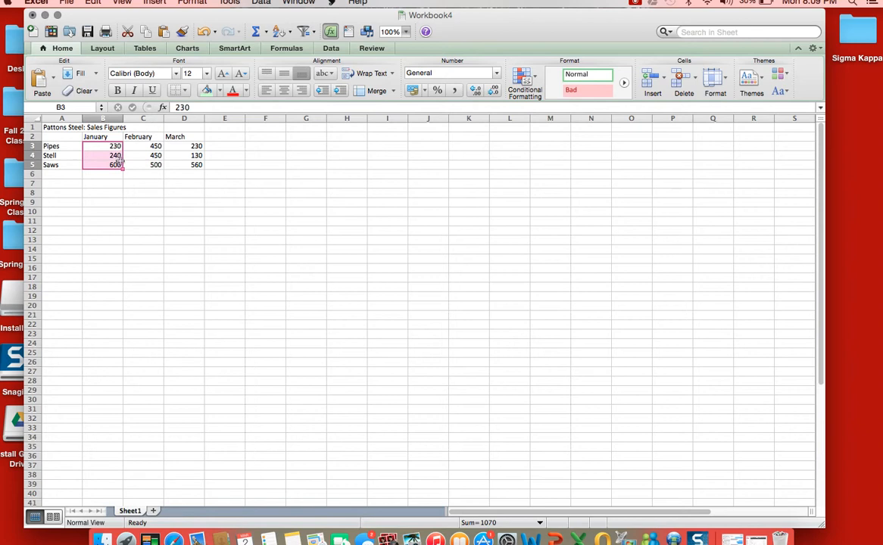
click(257, 33)
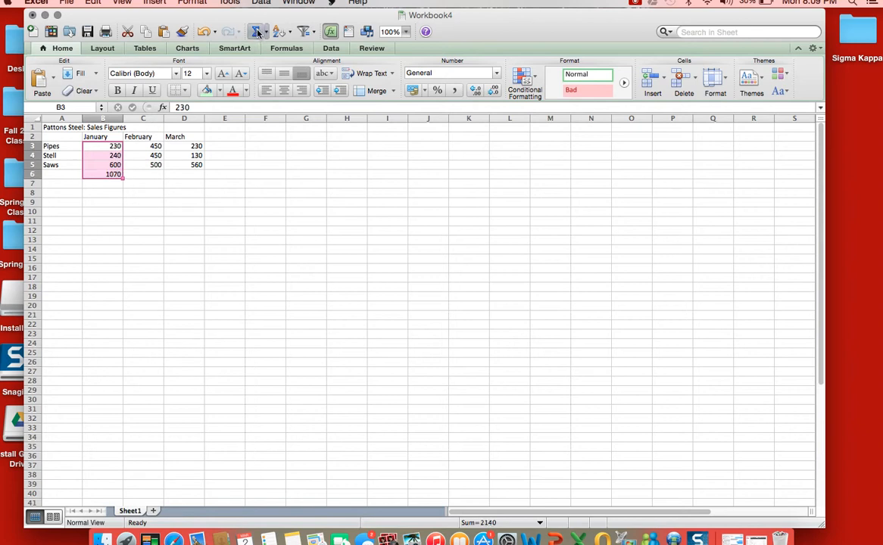
drag(144, 145, 182, 165)
click(258, 32)
click(257, 31)
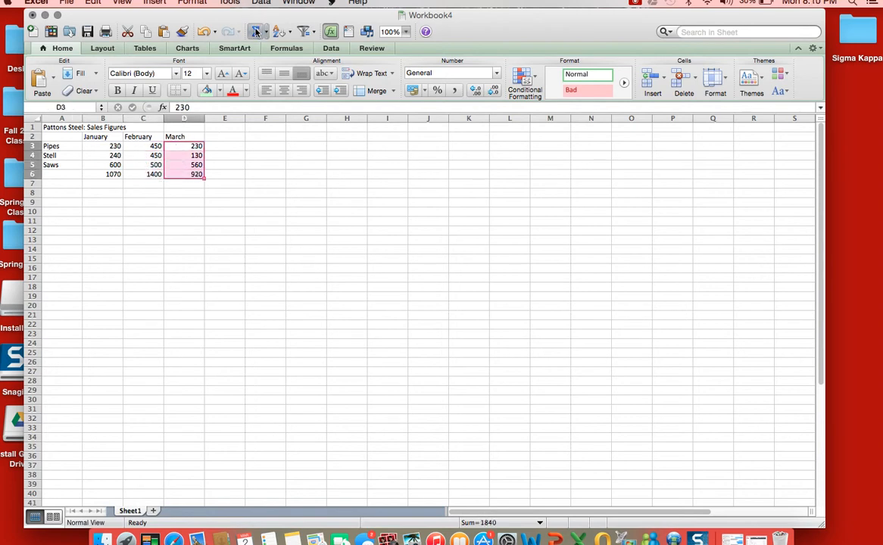
- Add AutoSum totals for the product rows 3 and 4 in column E
click(102, 146)
drag(101, 146, 178, 145)
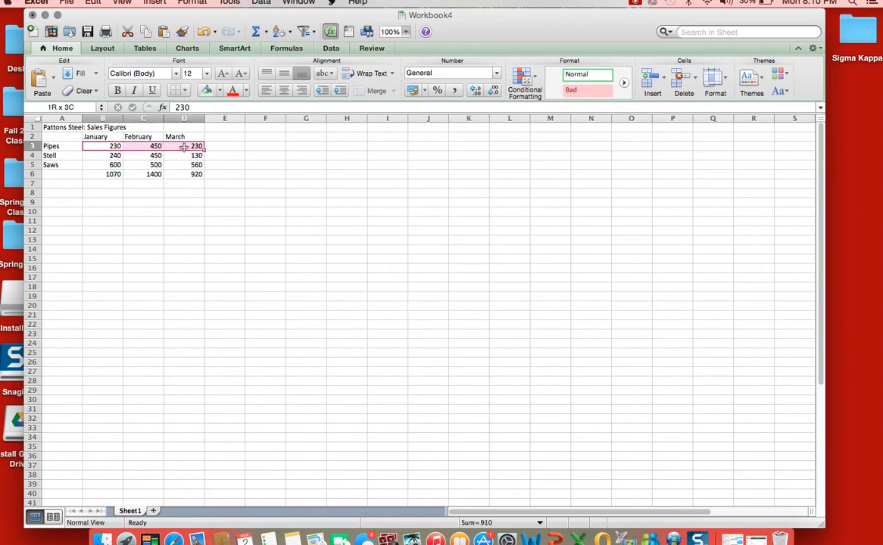
click(257, 31)
drag(109, 155, 186, 155)
click(257, 31)
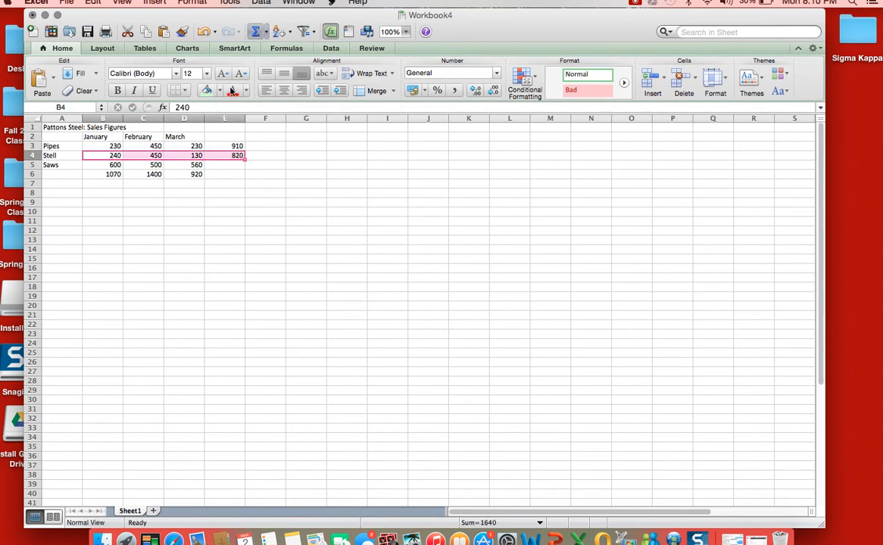
- Sum the three monthly totals in row 6 into cell E6 with AutoSum
click(91, 171)
drag(91, 171, 182, 168)
click(258, 31)
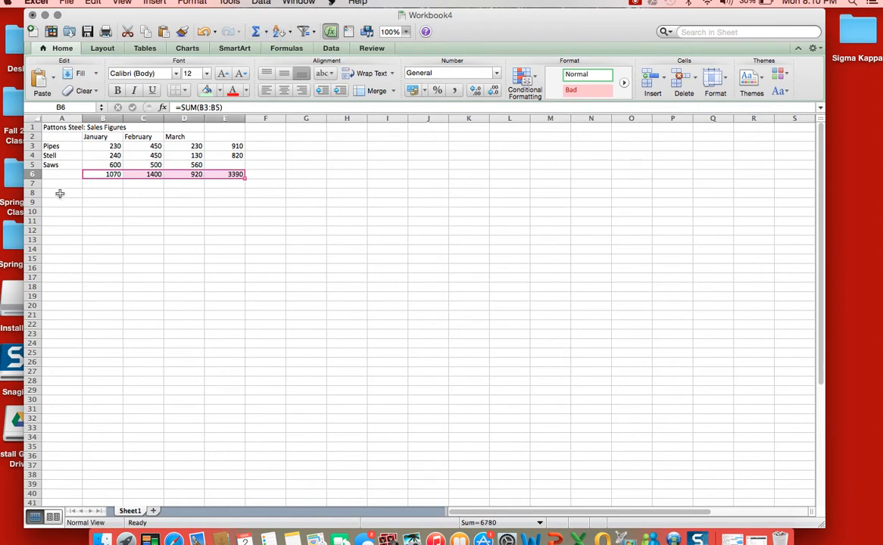
- Correct the row label in A4 to Steel
click(47, 156)
double_click(47, 156)
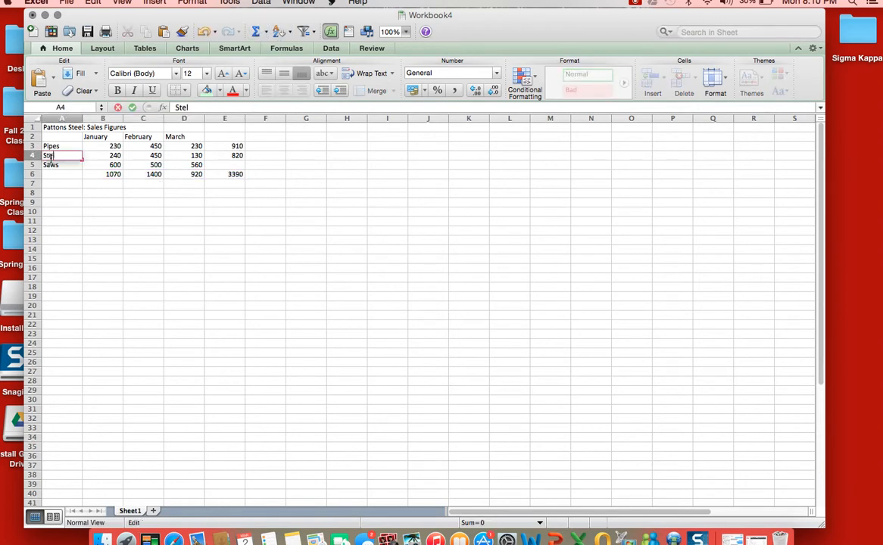
text(eel)
- Add an AutoSum total for the Saws row in cell E5
click(226, 165)
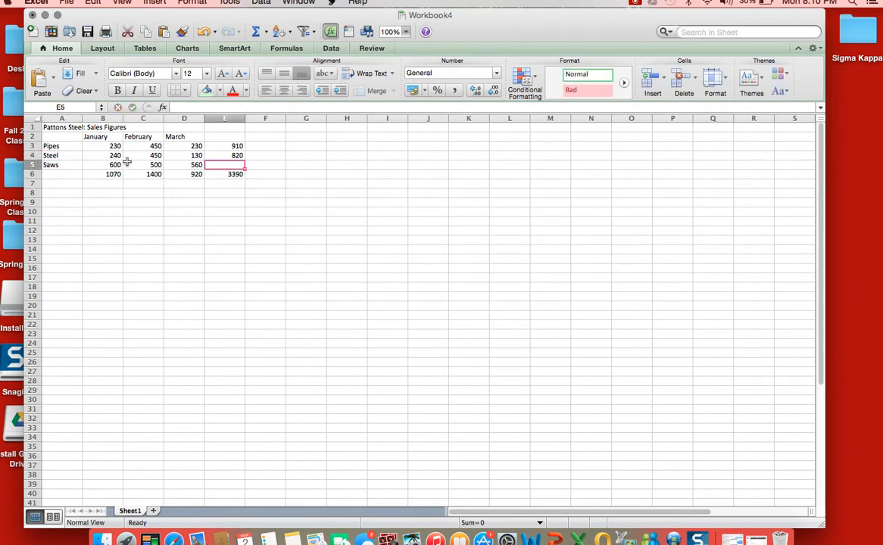
drag(89, 165, 193, 164)
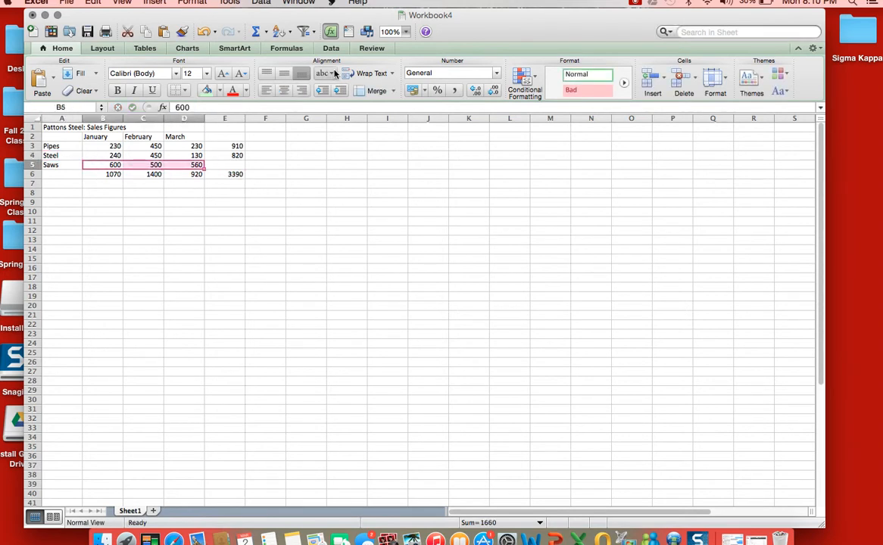
click(255, 31)
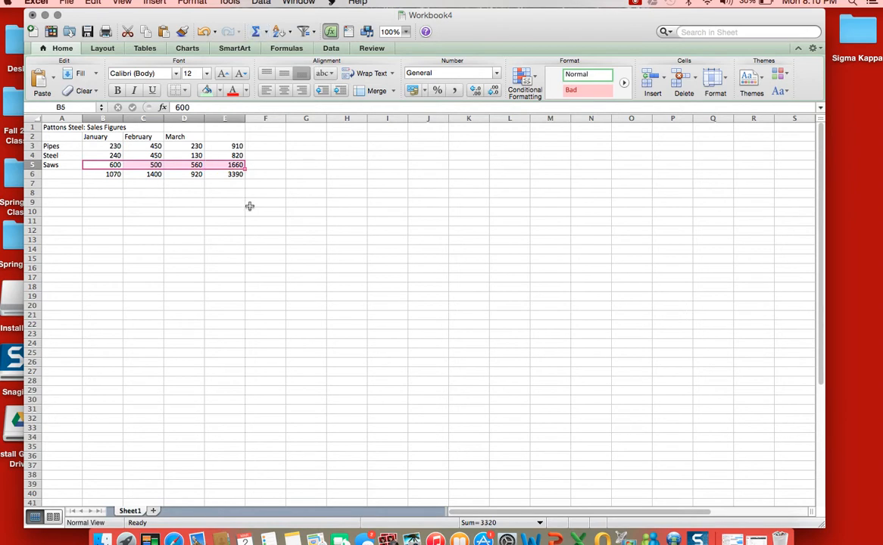
- Label the total column in E2 and the total row in A6 as Totals
click(233, 175)
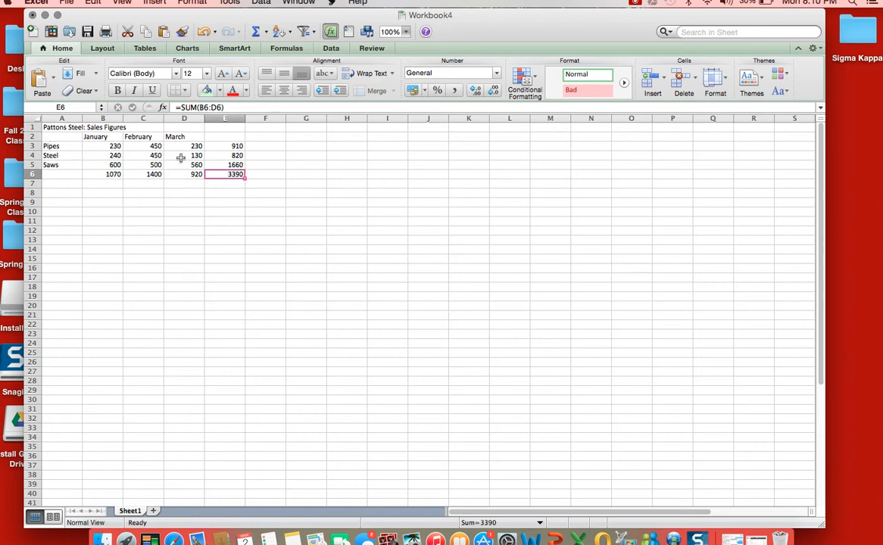
click(220, 138)
text(To)
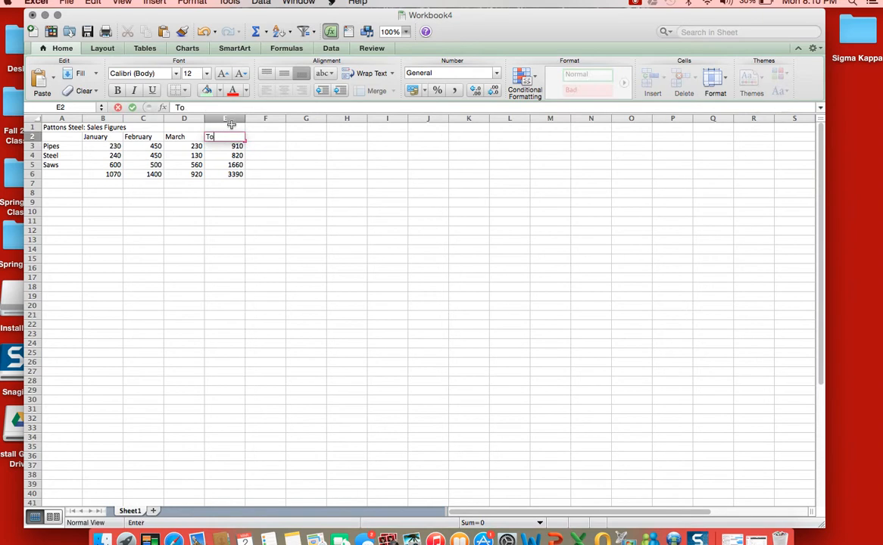
text(tals)
click(63, 174)
text(To)
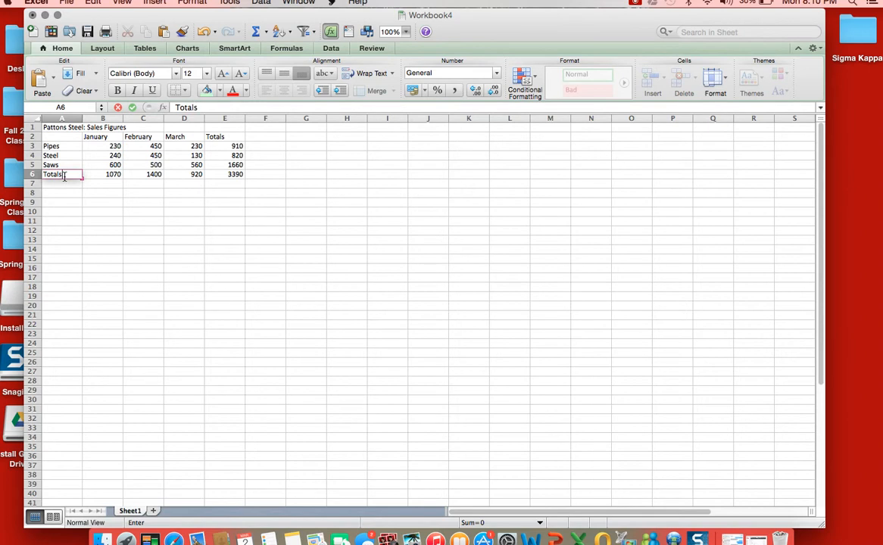
text(tals)
- Complete the row label in cell A6 so that it reads Totals
click(278, 174)
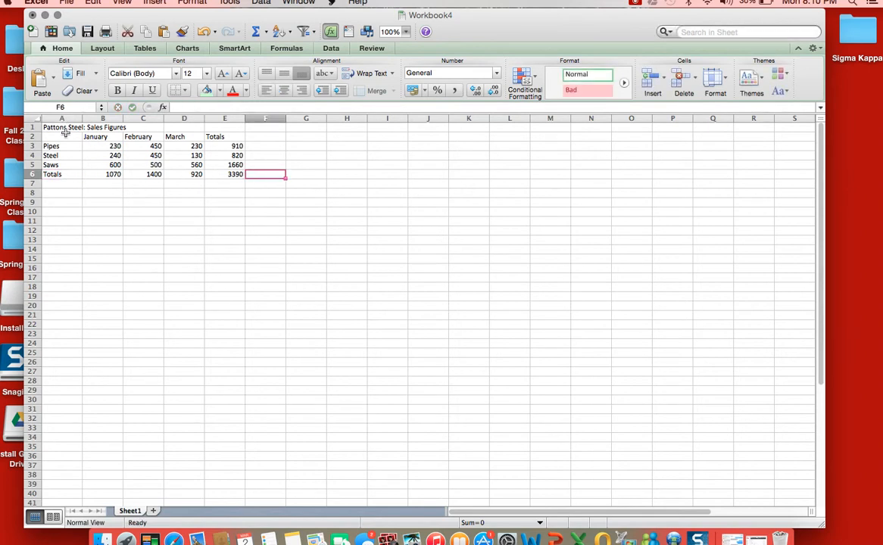
- Merge and center the title across A1:E1 and fill it with yellow
drag(50, 127, 209, 126)
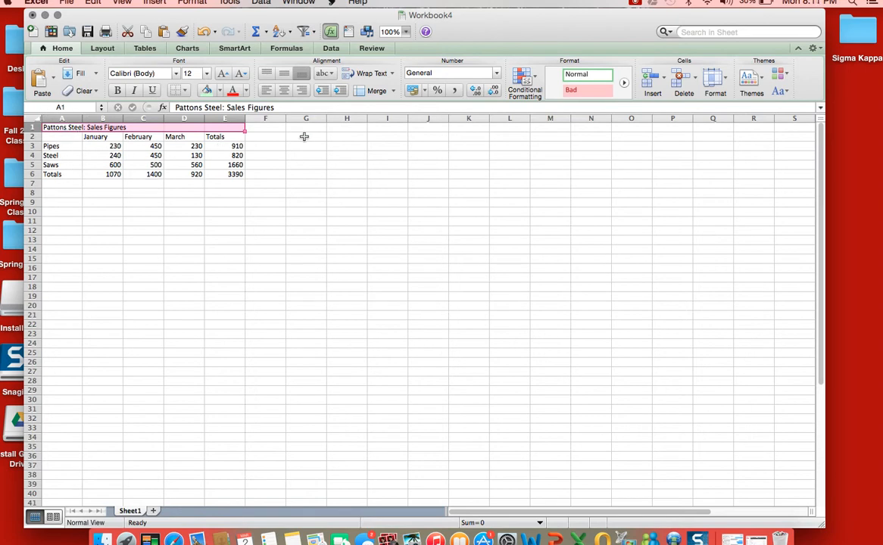
click(394, 91)
click(402, 108)
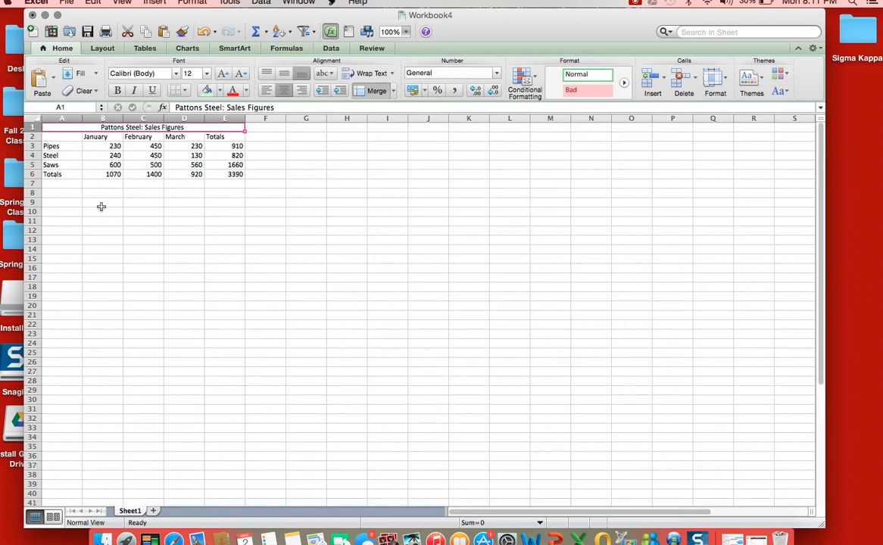
click(220, 92)
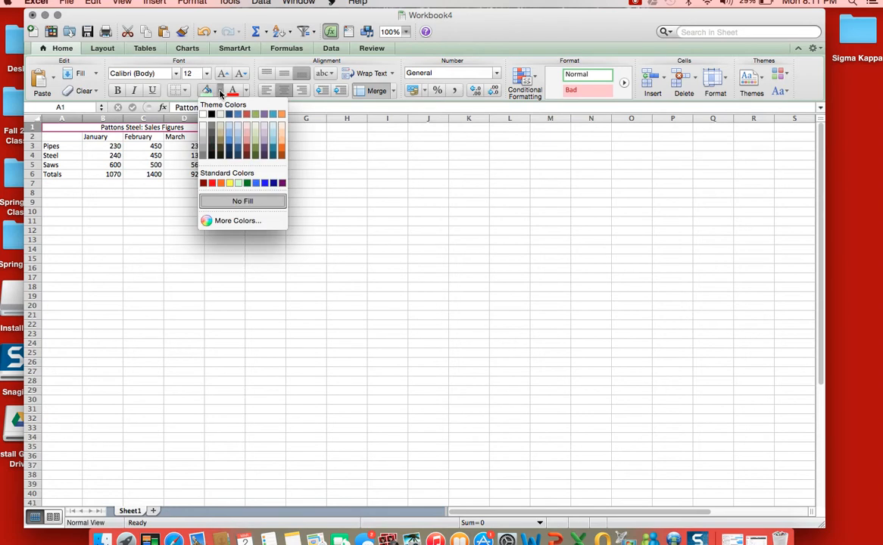
click(229, 182)
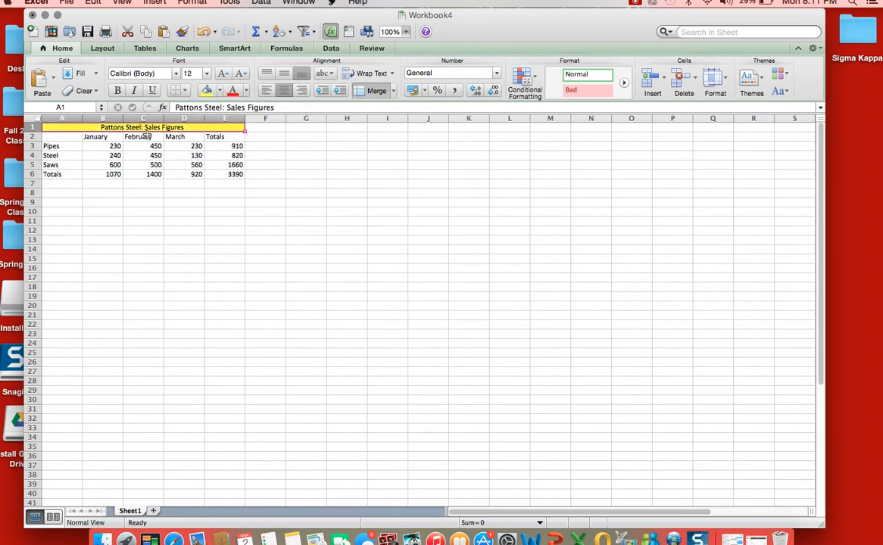
- Make the January, February, March and Totals column headings in B2:E2 bold
click(94, 137)
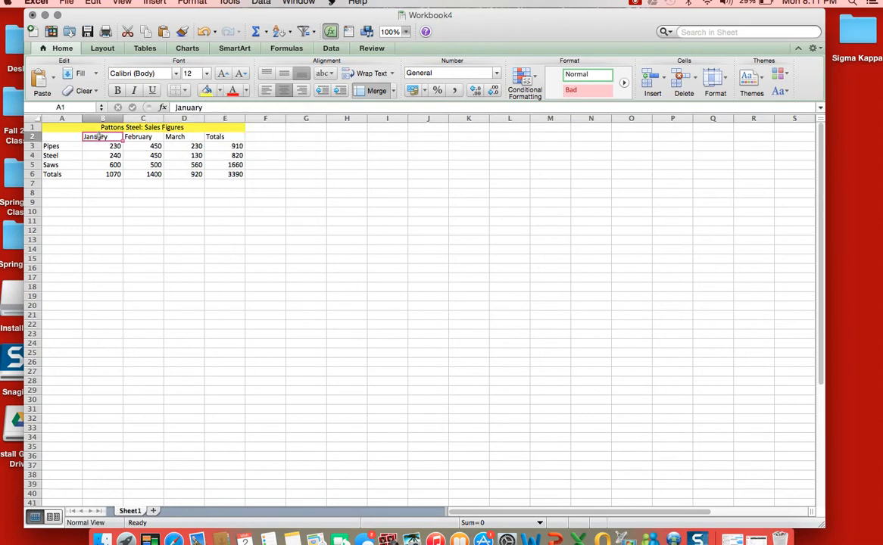
click(115, 91)
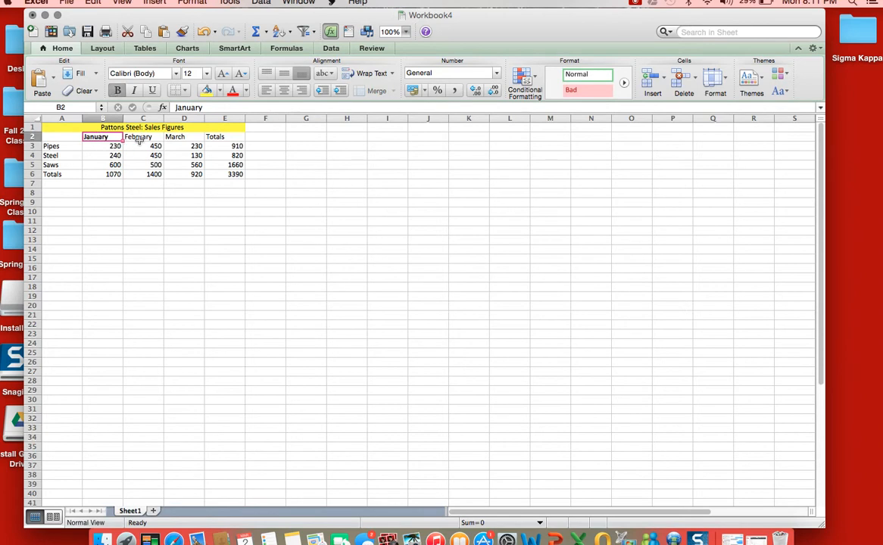
key(Tab)
click(118, 93)
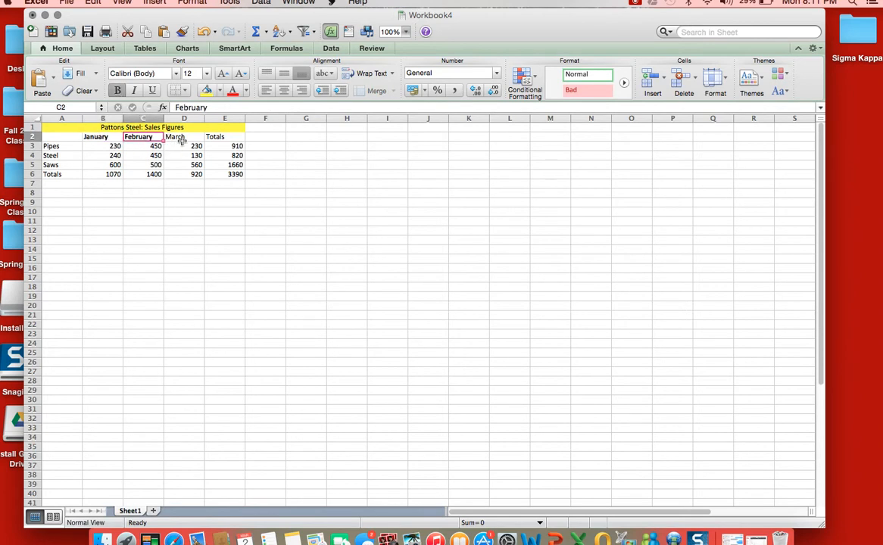
click(180, 143)
click(182, 135)
click(117, 91)
click(224, 138)
click(114, 89)
- Make the row labels in A3:A6, from Pipes to Totals, bold
drag(53, 146, 63, 174)
click(117, 91)
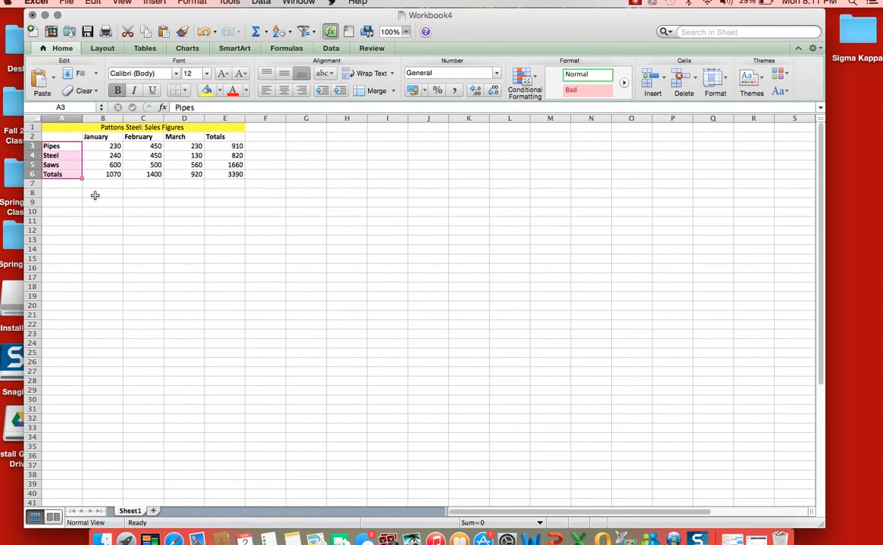
click(118, 183)
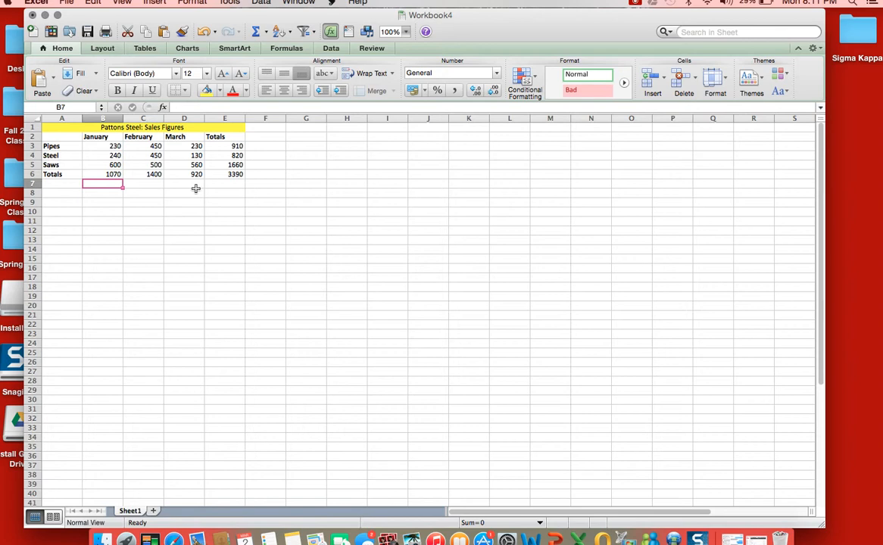
- Apply All Borders to the sales figures and totals in B3:E6
click(241, 175)
drag(242, 176, 92, 146)
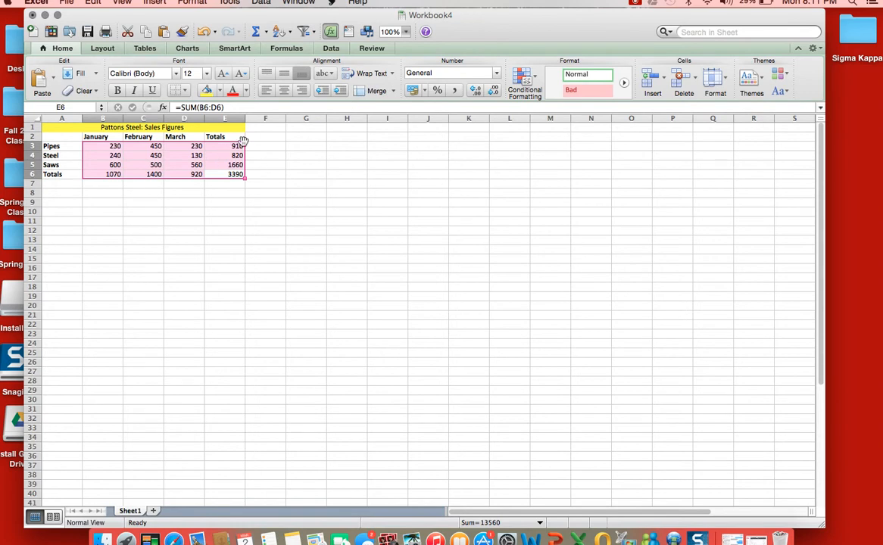
click(184, 90)
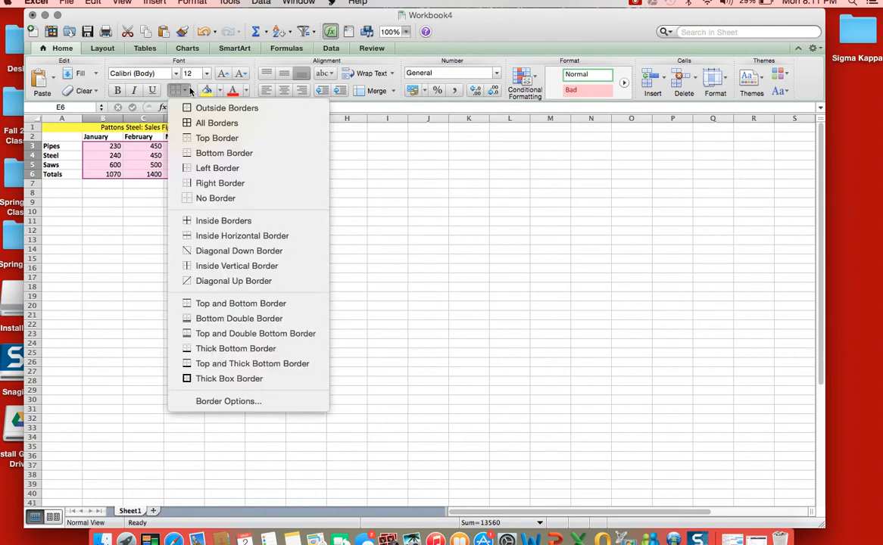
click(216, 124)
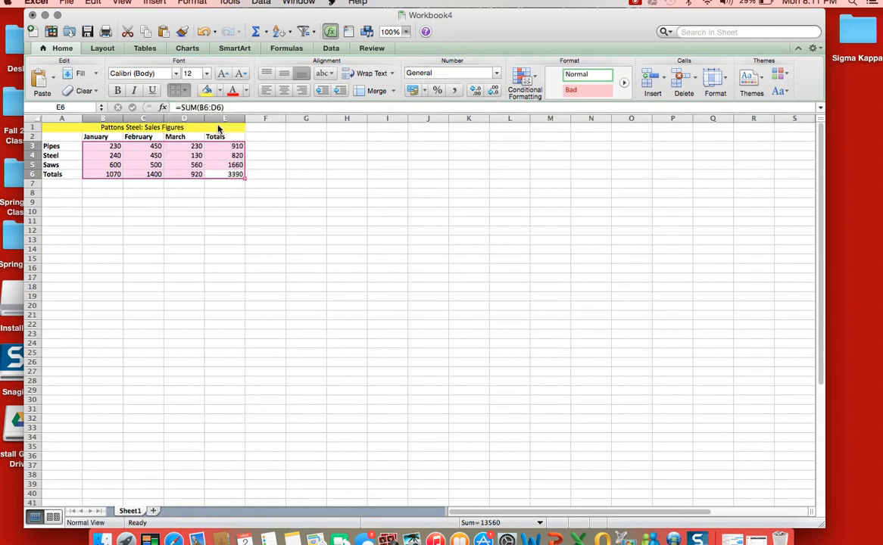
click(224, 200)
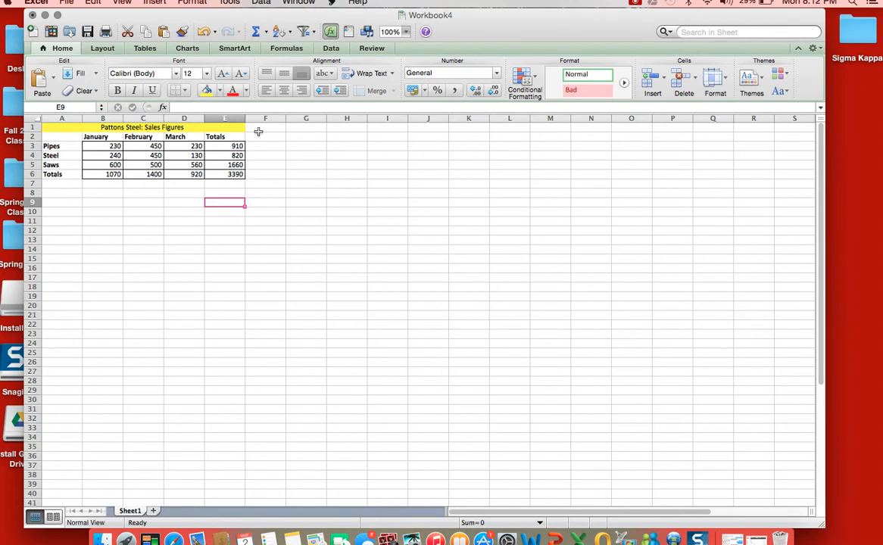
- Fill the Pipes label in A3 with light orange and the Steel label in A4 with light aqua blue
click(65, 146)
click(220, 91)
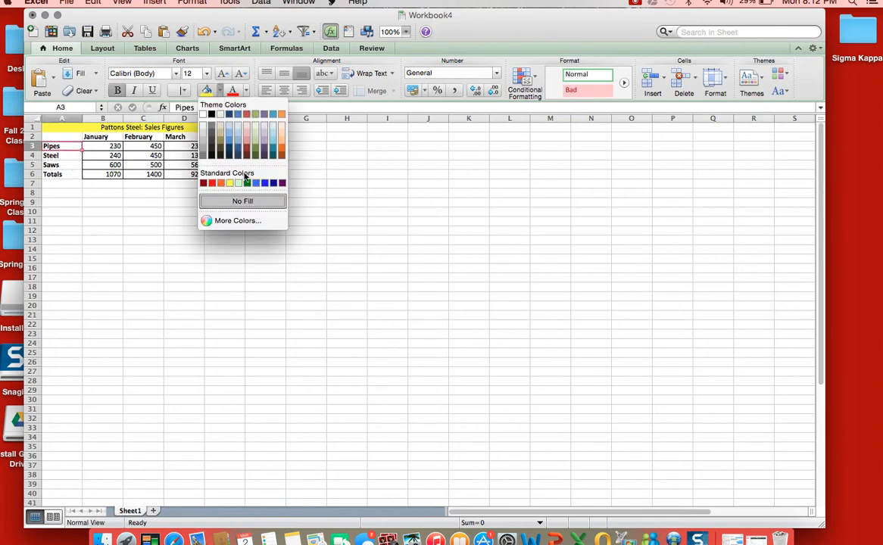
click(283, 126)
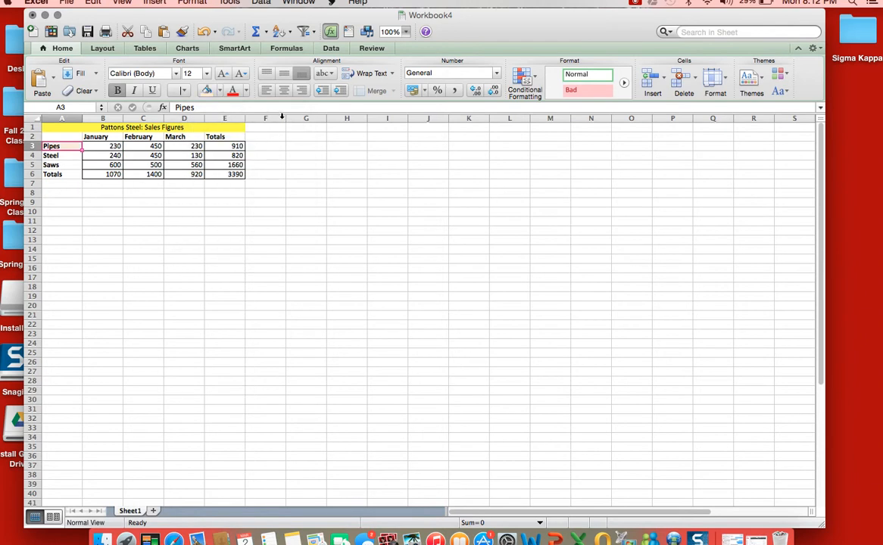
click(221, 92)
click(260, 130)
click(58, 155)
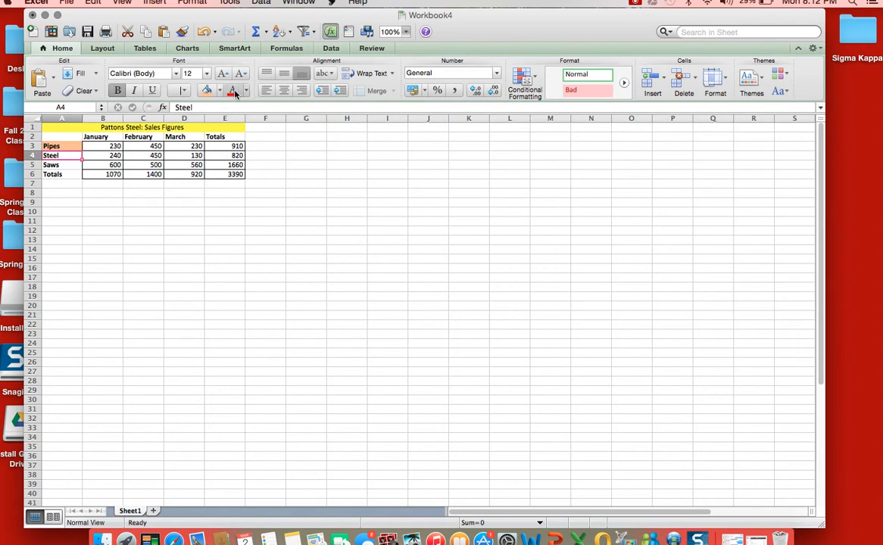
click(220, 92)
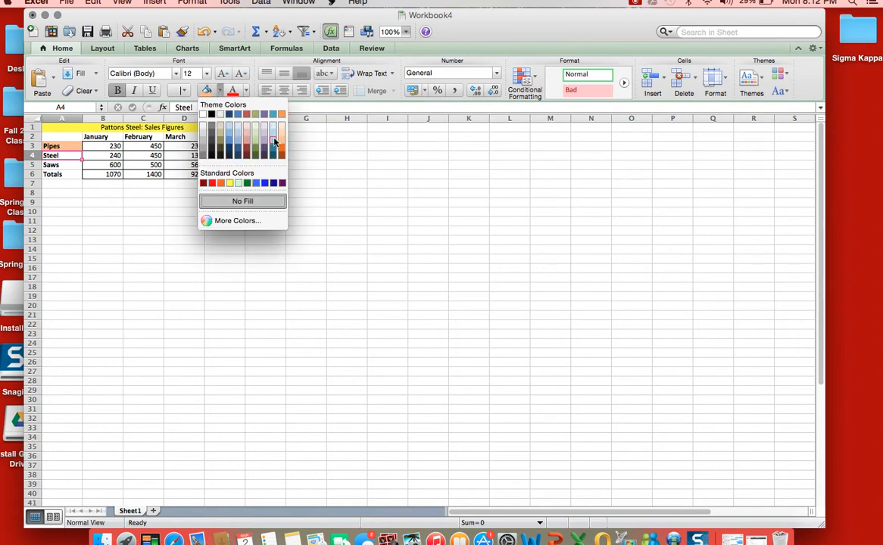
click(251, 129)
- Fill the Saws label in A5 with light purple and the Totals label in A6 with light blue
click(64, 167)
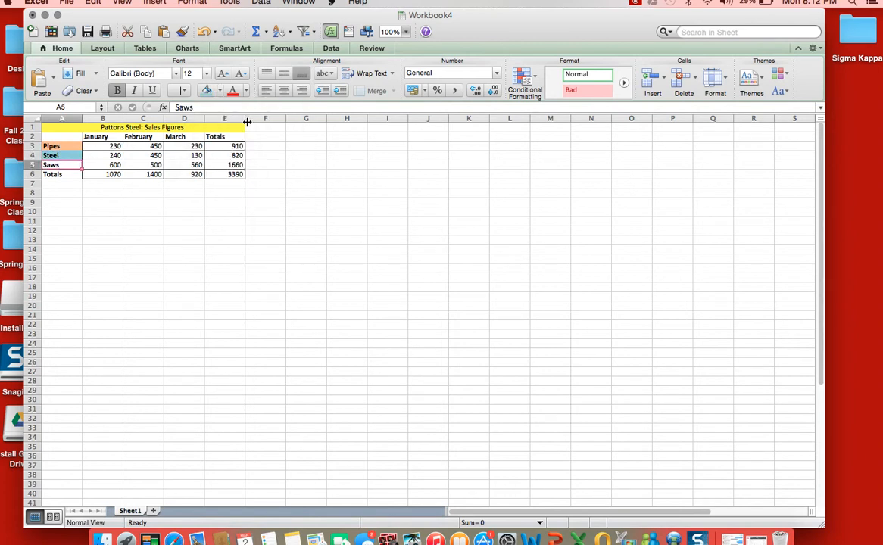
click(219, 92)
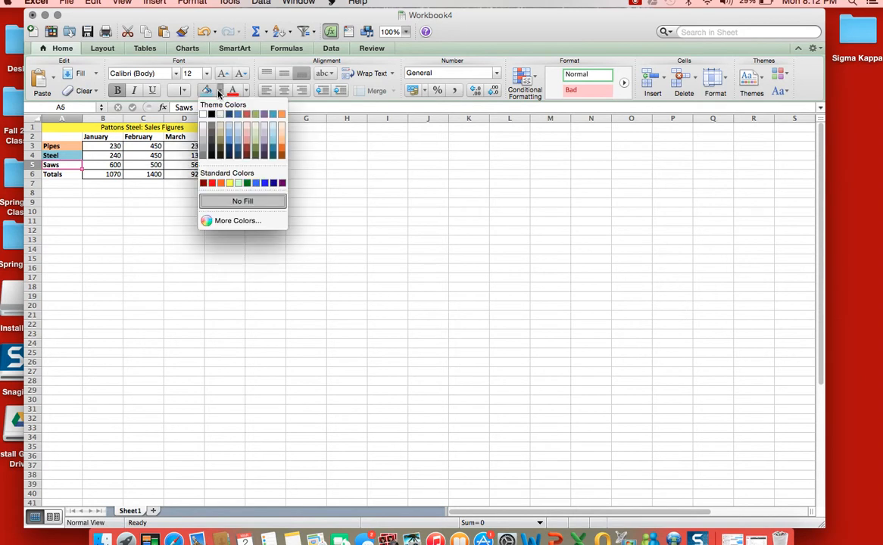
click(247, 148)
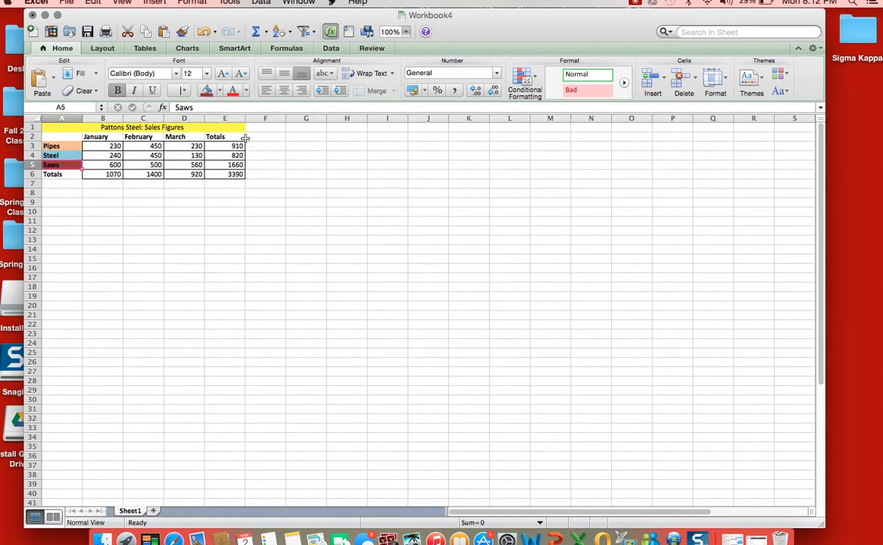
click(219, 92)
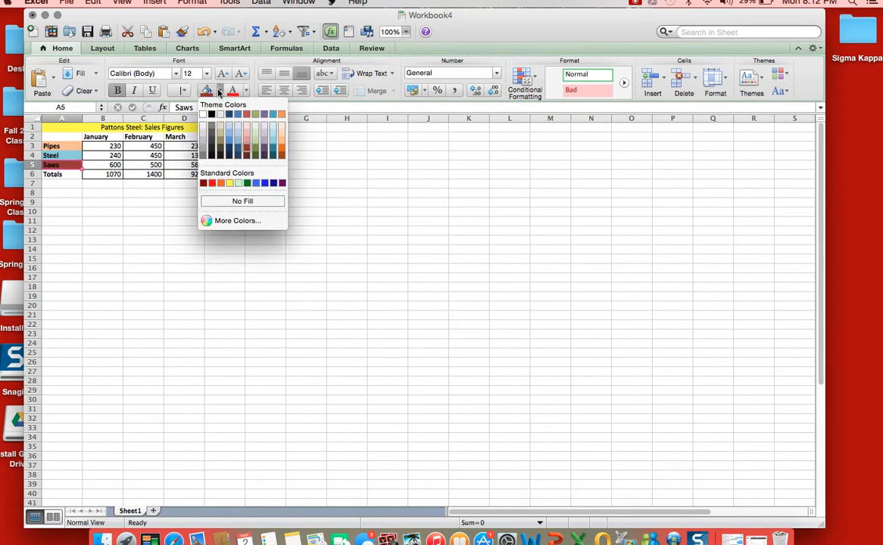
click(264, 133)
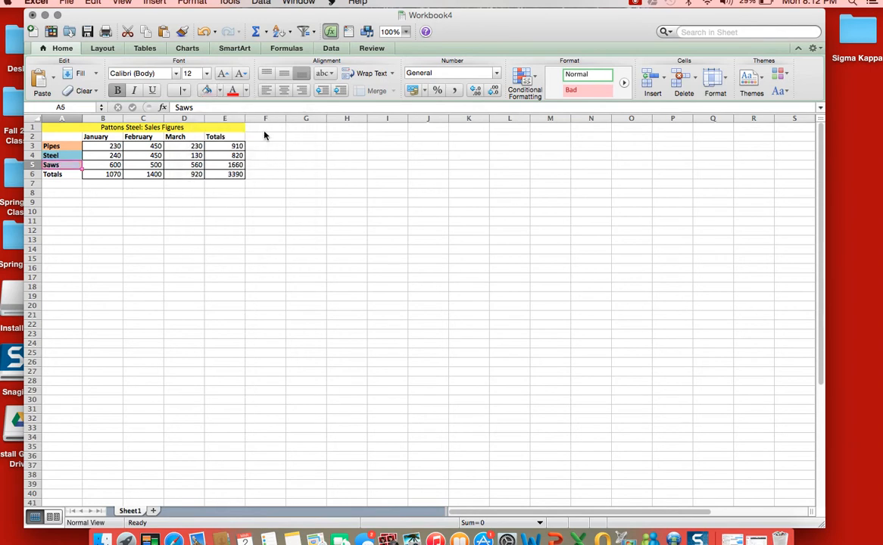
click(65, 173)
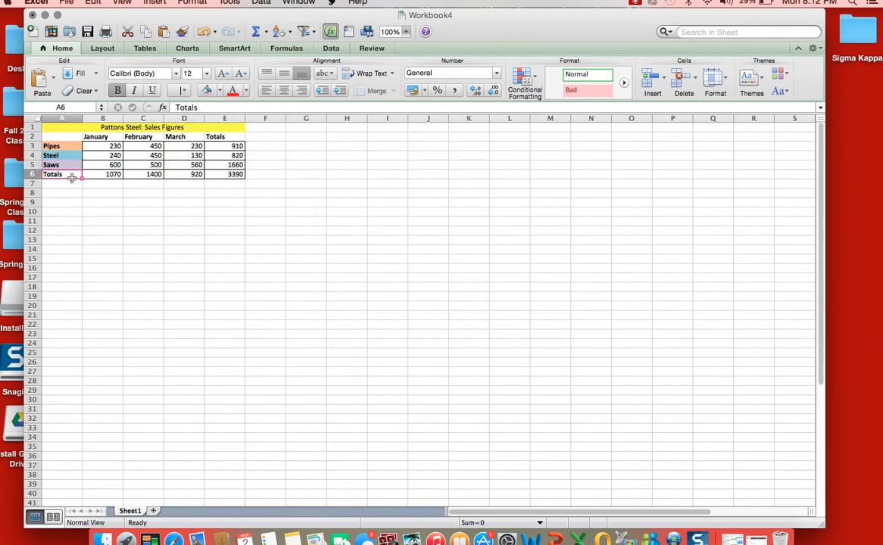
click(219, 92)
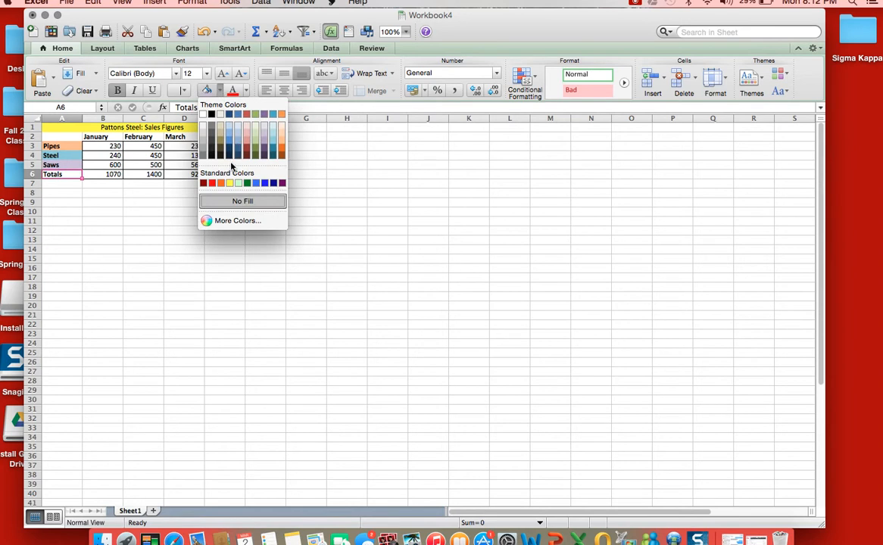
click(213, 125)
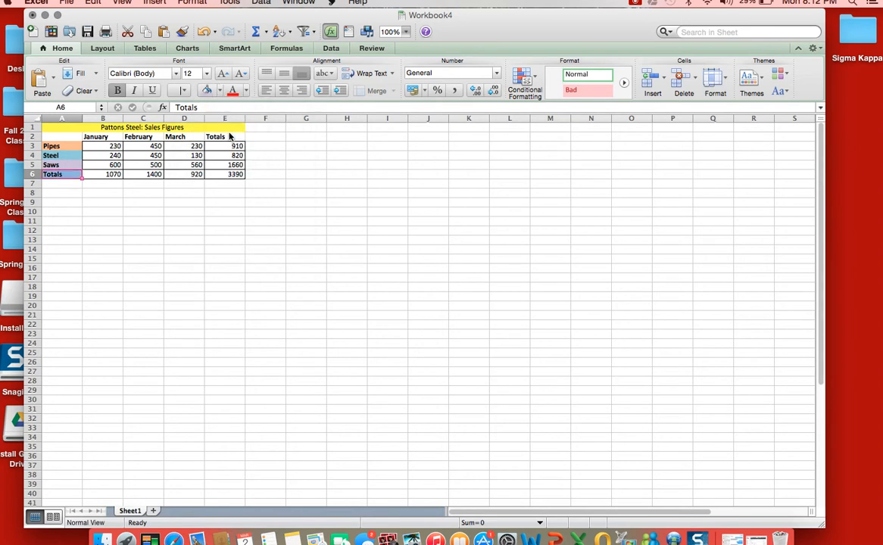
click(120, 175)
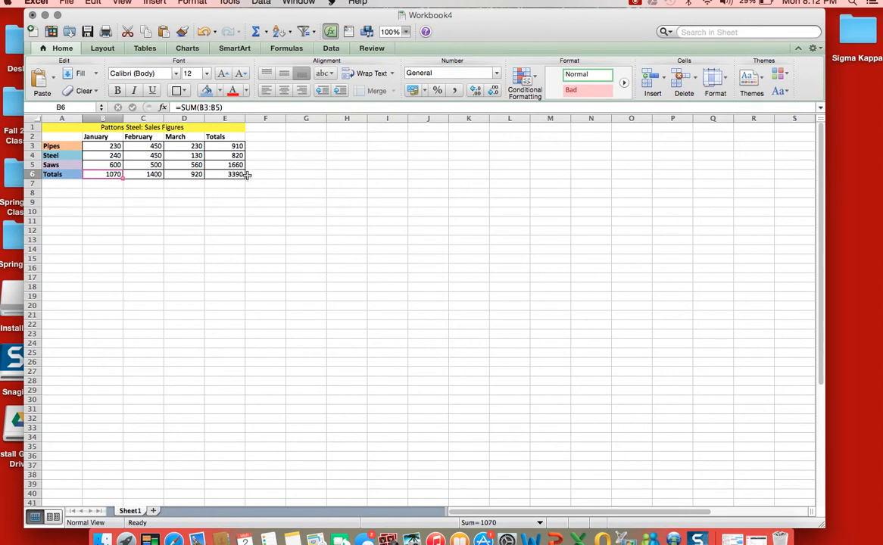
drag(242, 175, 113, 176)
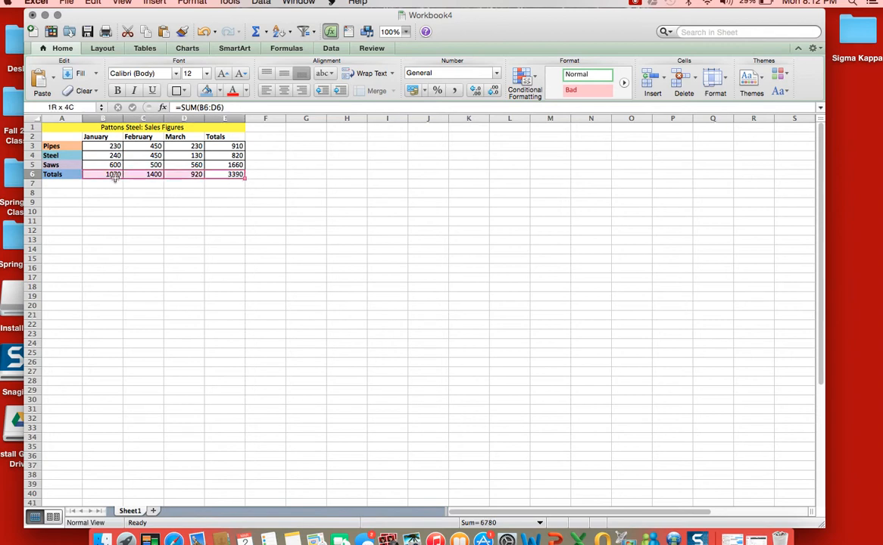
click(144, 155)
- Try a 2-D clustered column chart of only the monthly sales values in B3:D5, and delete it
click(91, 145)
drag(91, 145, 195, 160)
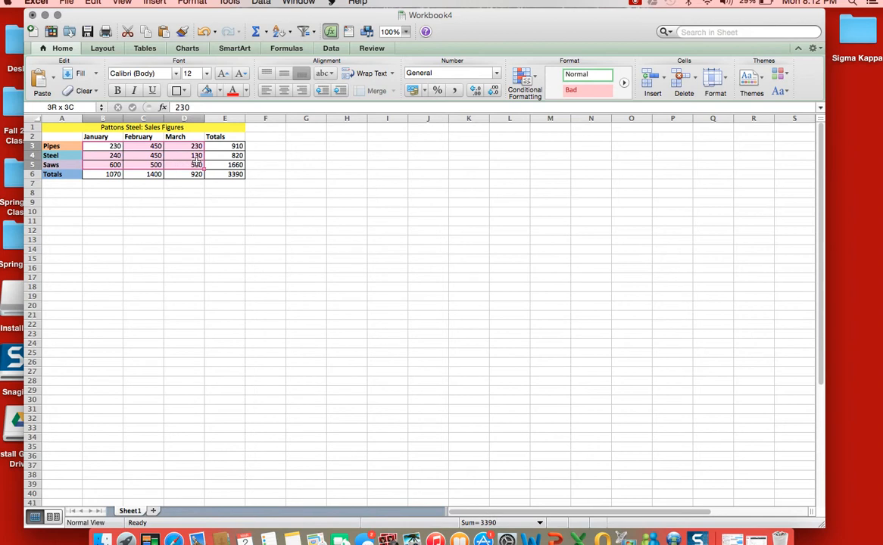
drag(197, 160, 196, 161)
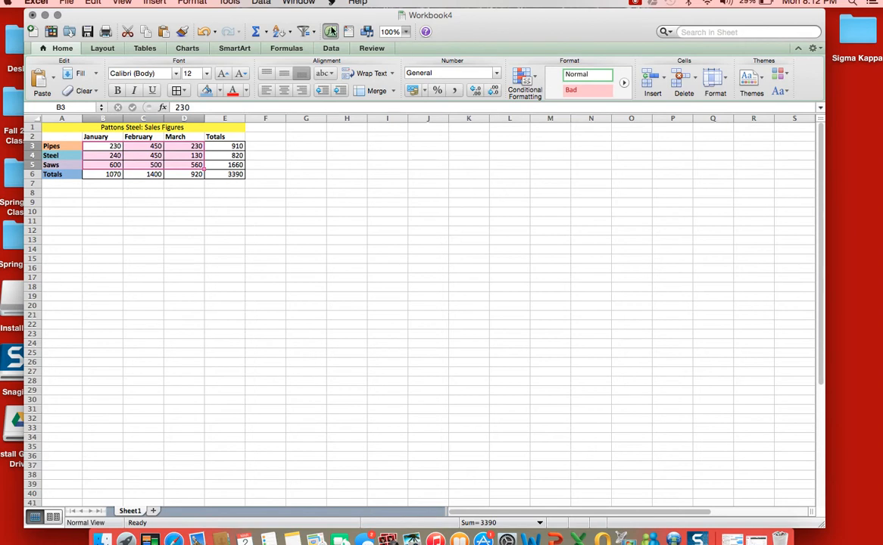
click(188, 49)
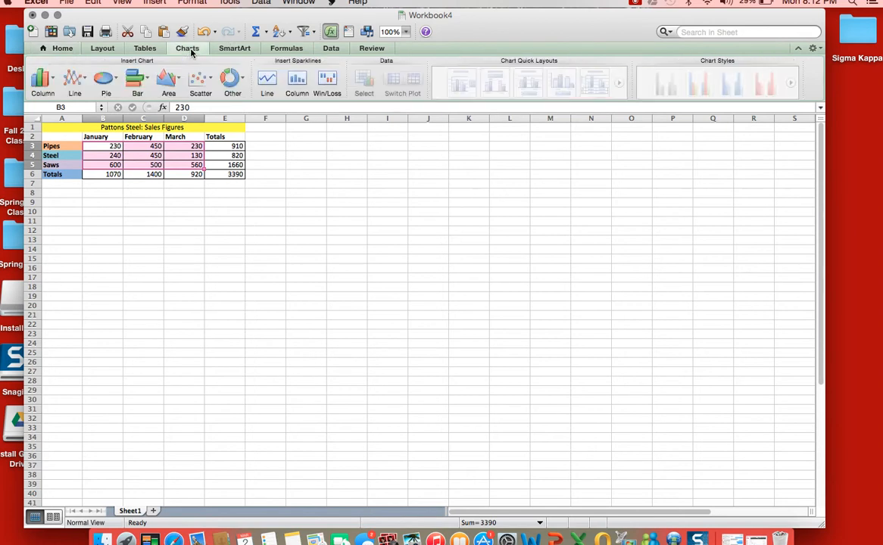
click(54, 83)
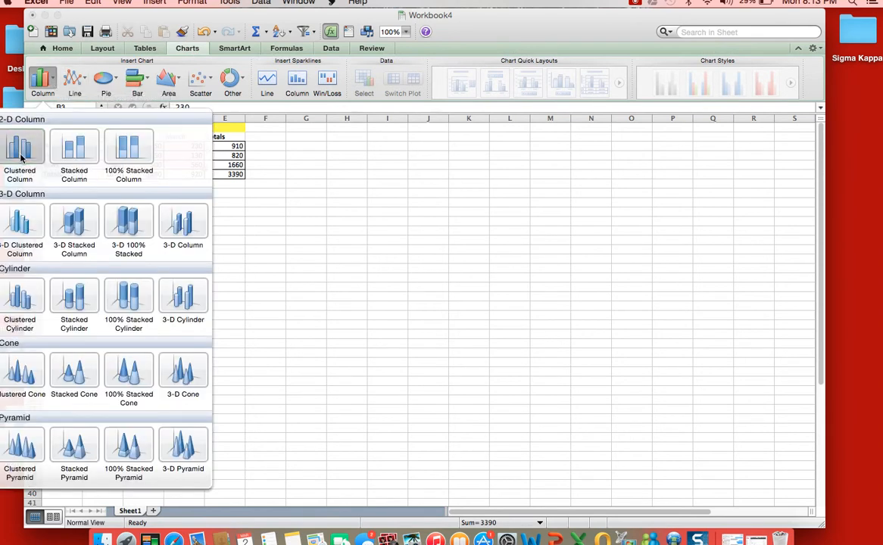
click(21, 157)
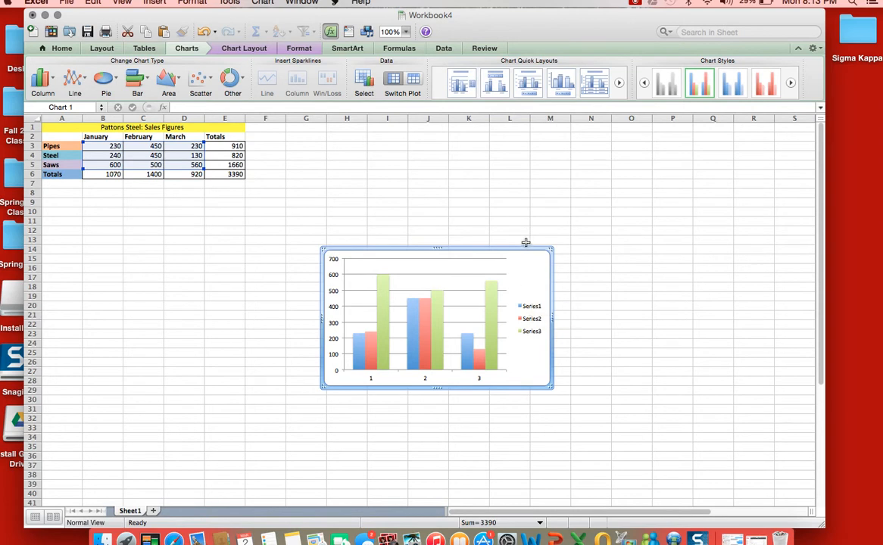
key(Delete)
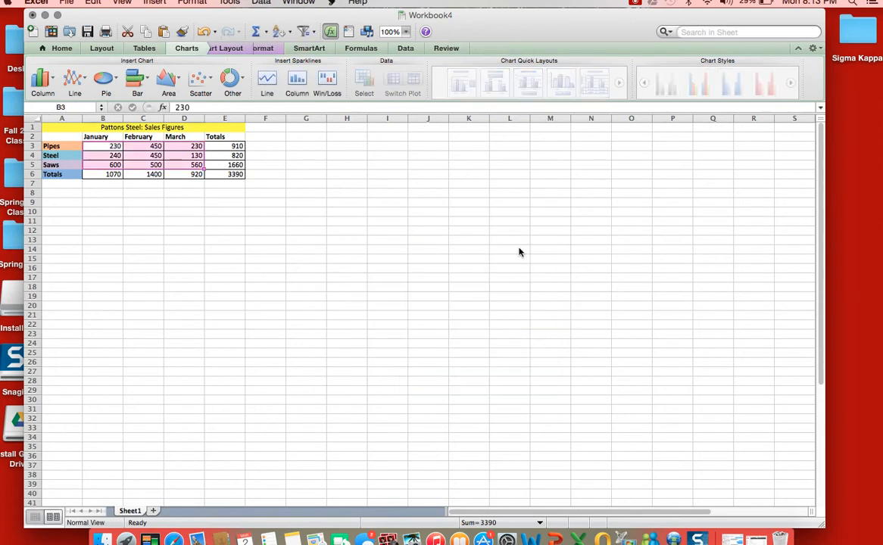
- Insert a 2-D clustered column chart of the product labels and monthly sales in A3:D5, and place it directly below the table
drag(45, 145, 205, 163)
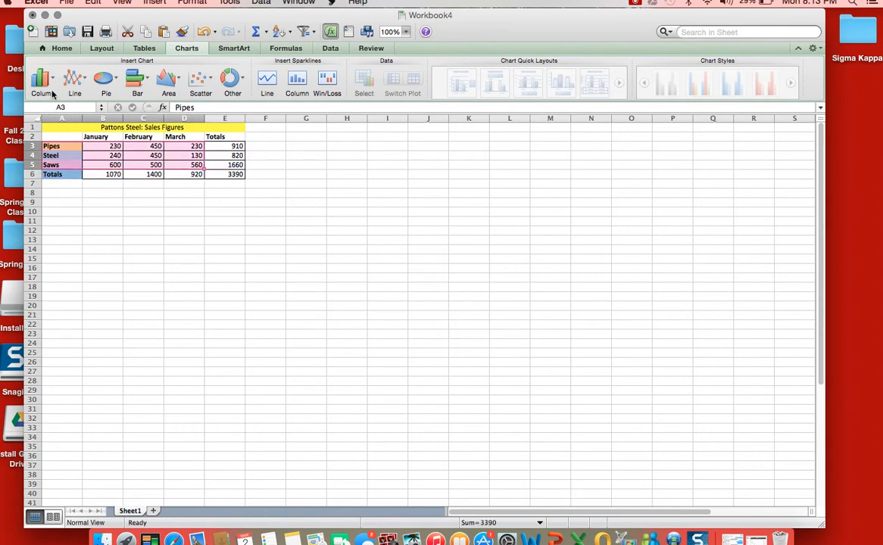
click(55, 82)
click(21, 149)
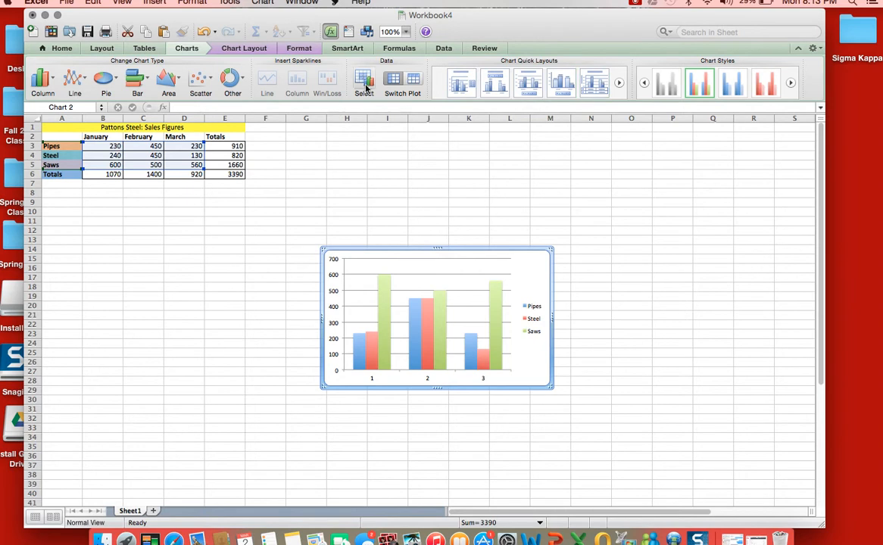
drag(426, 250, 144, 195)
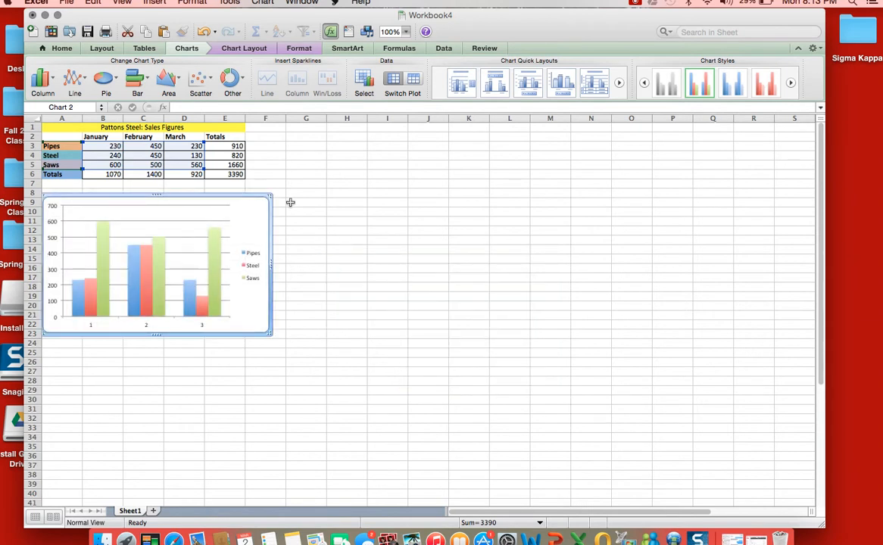
click(260, 166)
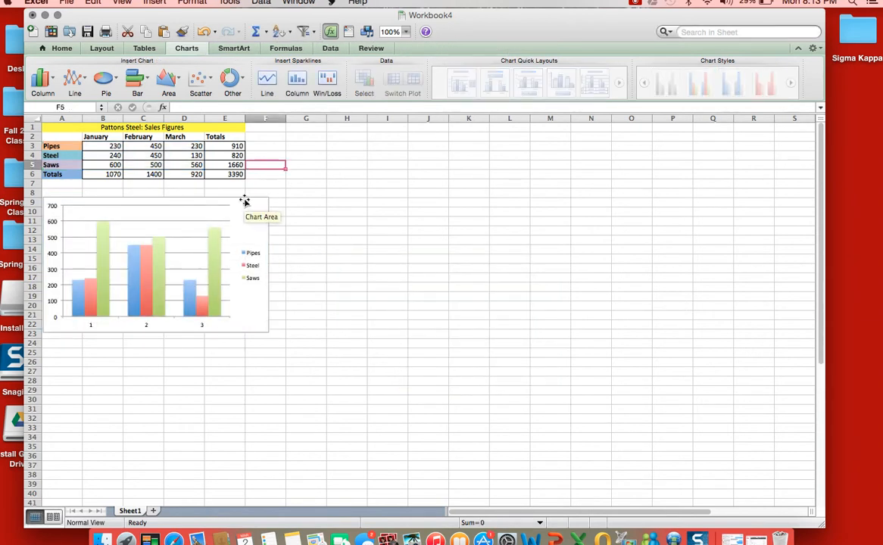
- Bold the figures of the Totals row in B6:E6
click(232, 176)
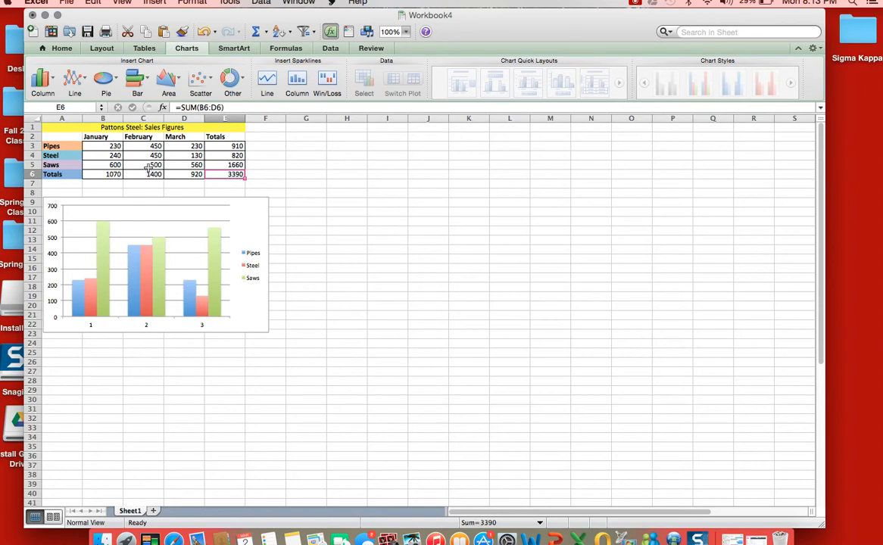
drag(108, 174, 248, 176)
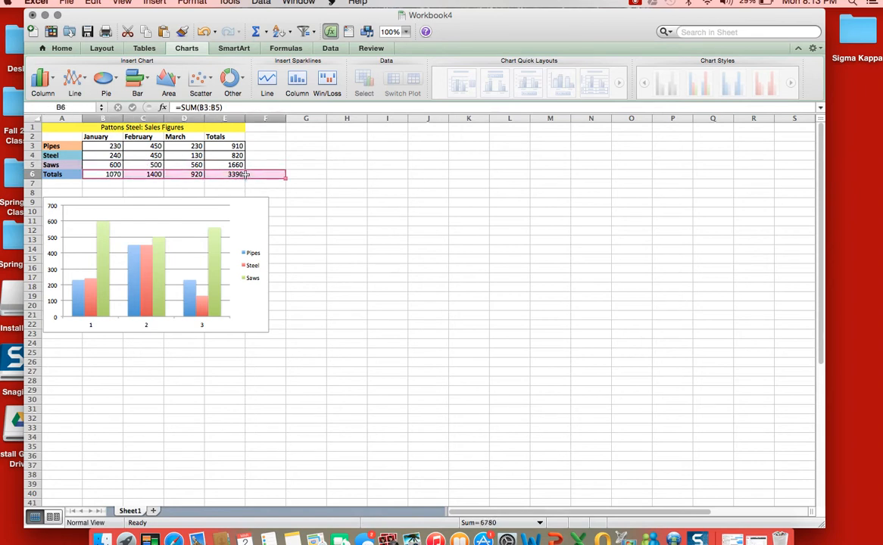
click(249, 175)
click(212, 181)
drag(117, 174, 229, 174)
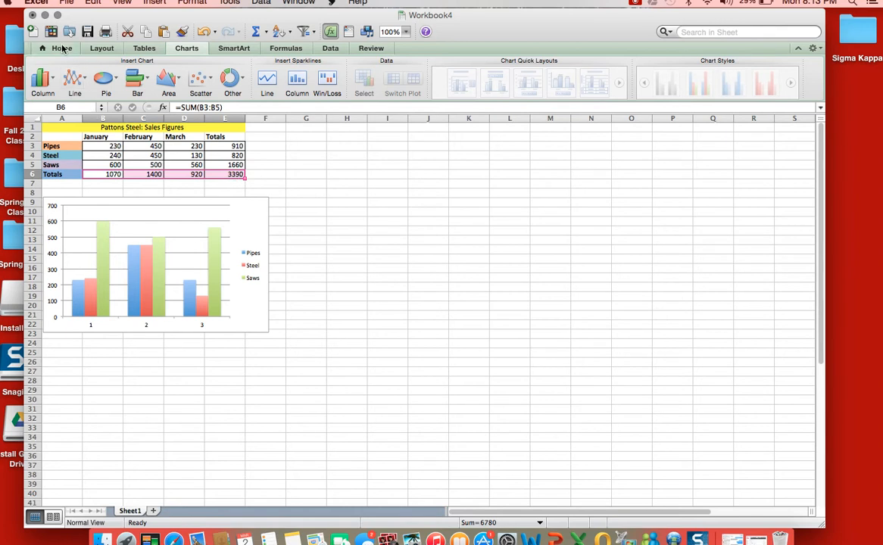
click(62, 47)
click(118, 90)
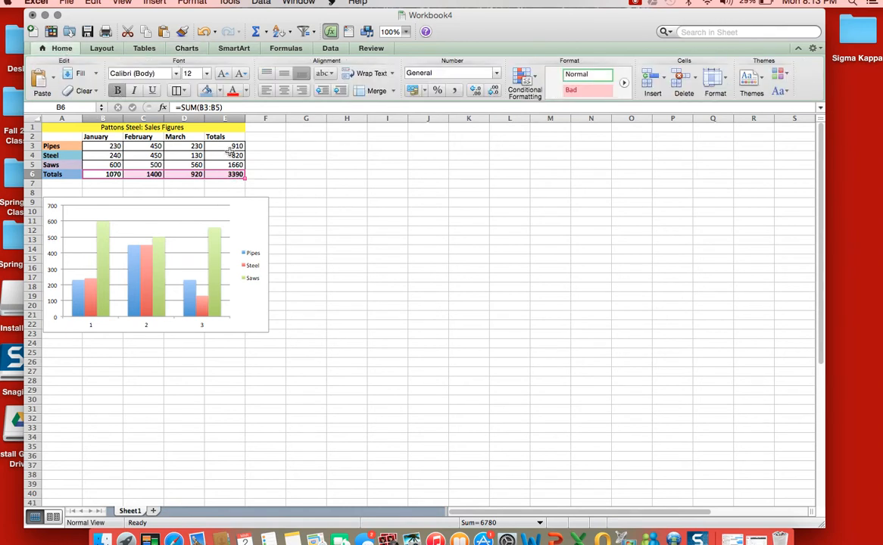
- Bold the figures of the Totals column in E3:E6
drag(222, 148, 227, 174)
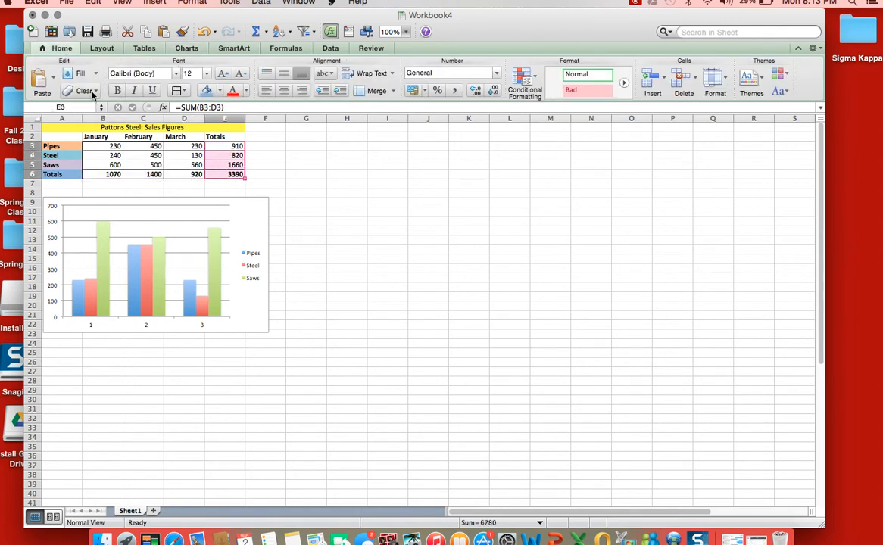
click(119, 91)
click(322, 146)
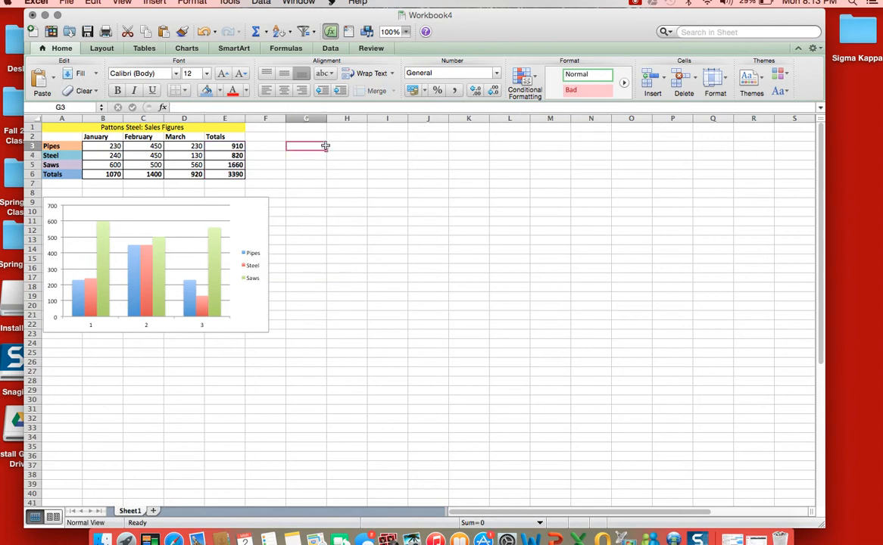
click(292, 193)
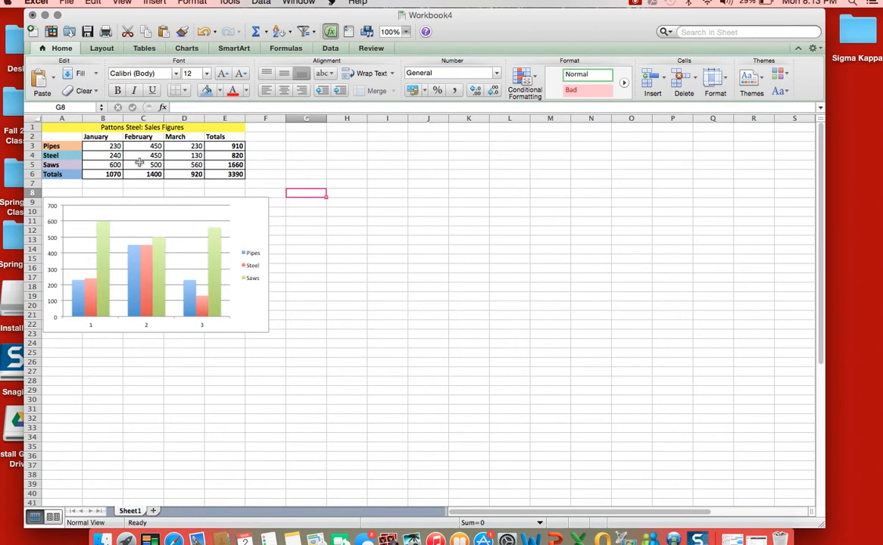
- Format the sales figures and totals in B3:E6 as Currency with the $ symbol and 2 decimal places
drag(96, 145, 233, 175)
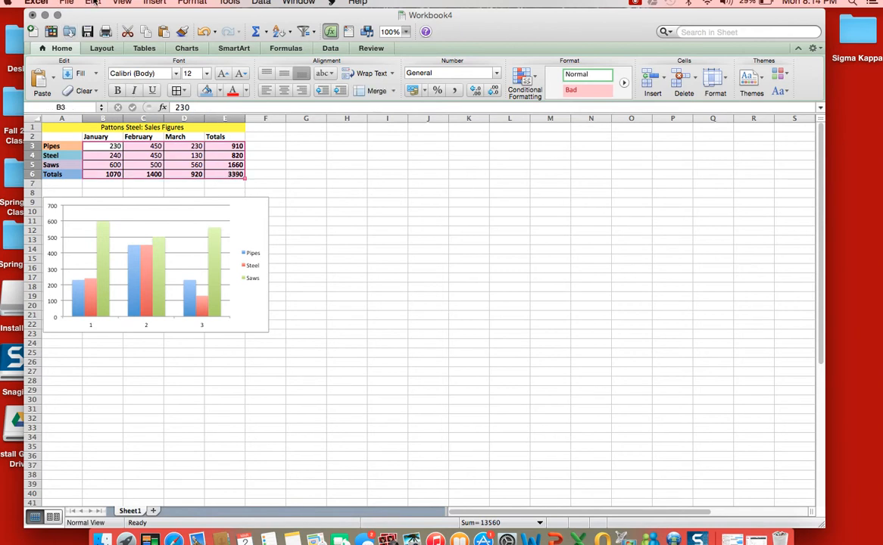
click(194, 4)
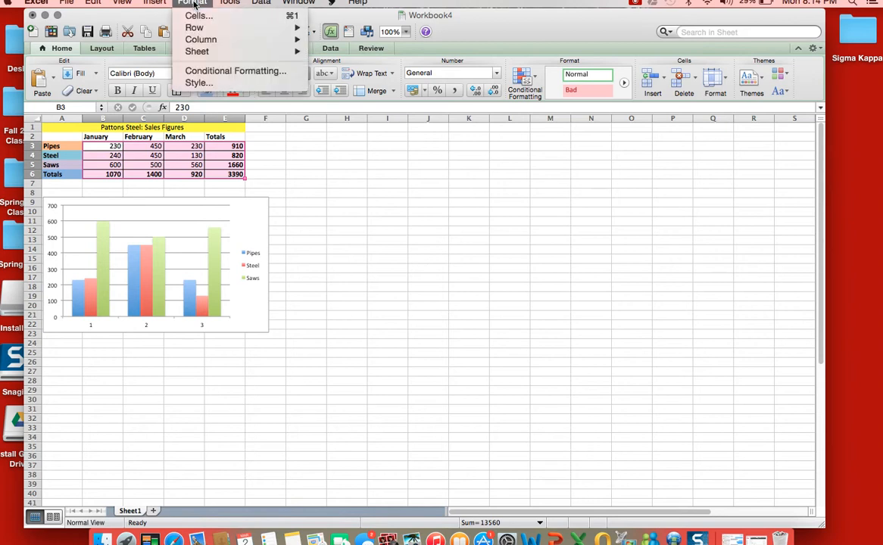
click(198, 16)
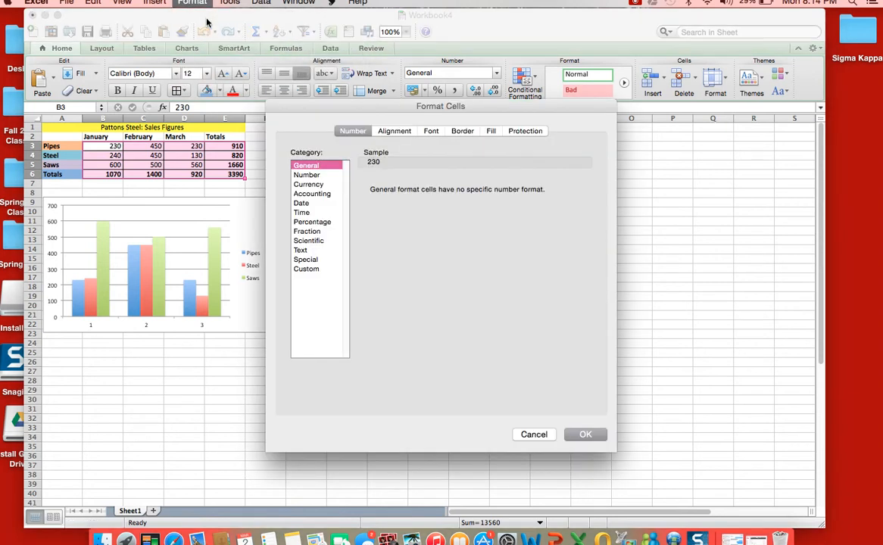
click(318, 185)
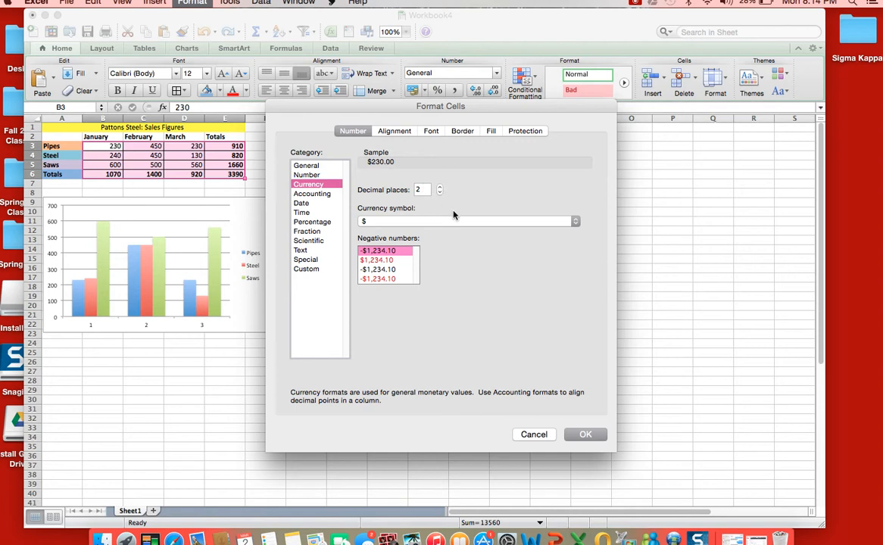
click(397, 221)
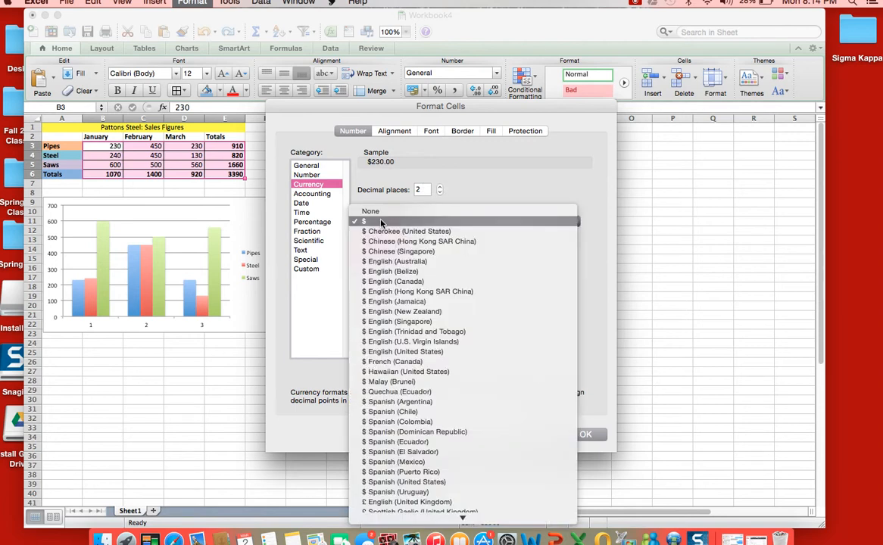
click(382, 223)
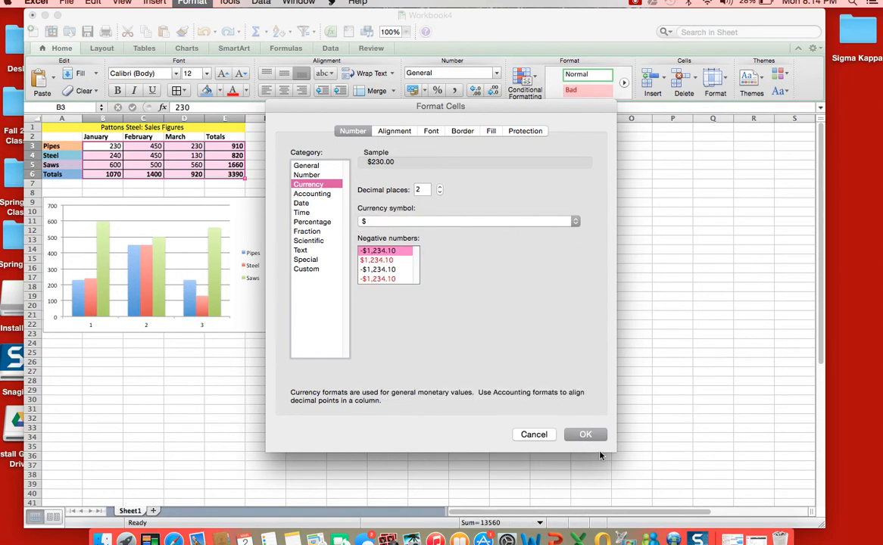
click(585, 434)
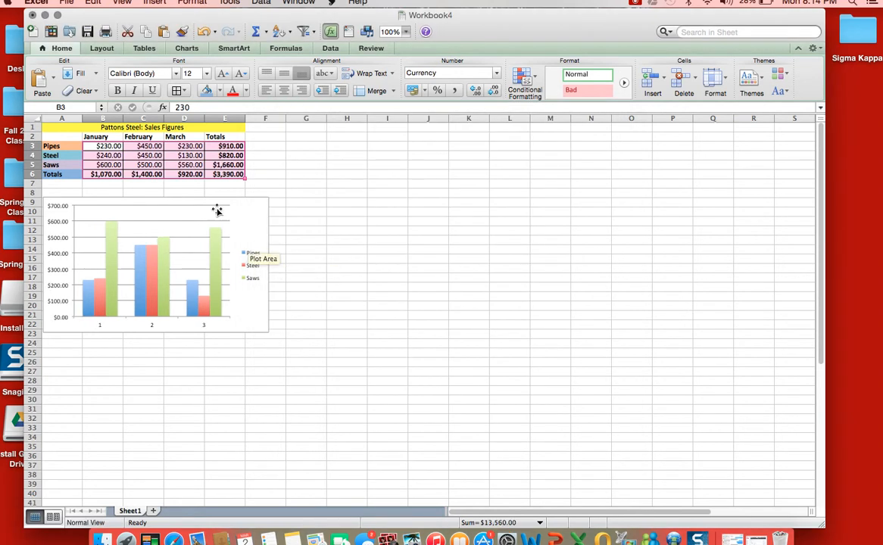